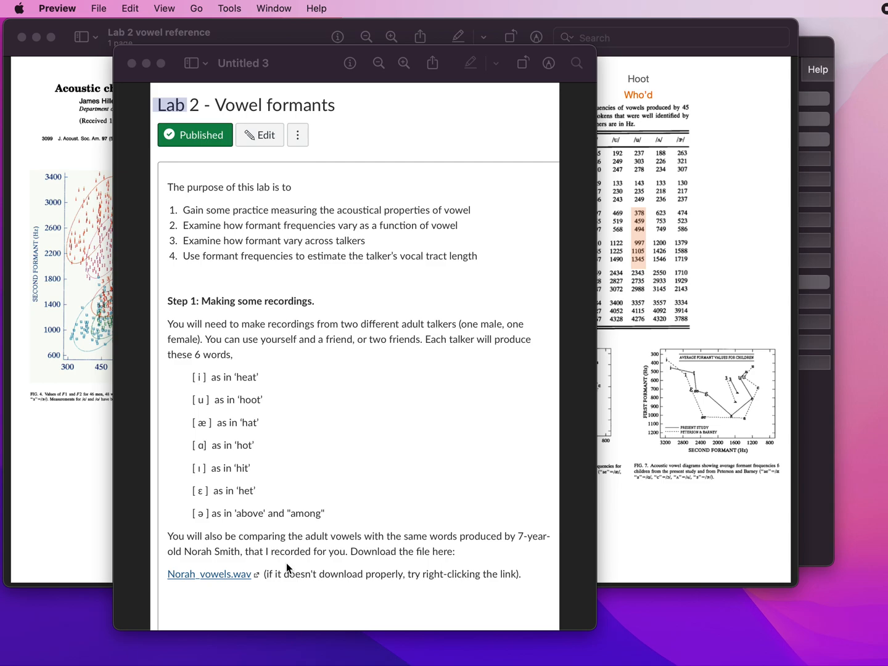
# - Move the lab instructions window out of the way and enlarge the Lab 2 vowel reference window
pyautogui.moveTo(309, 76); pyautogui.dragTo(461, 664)
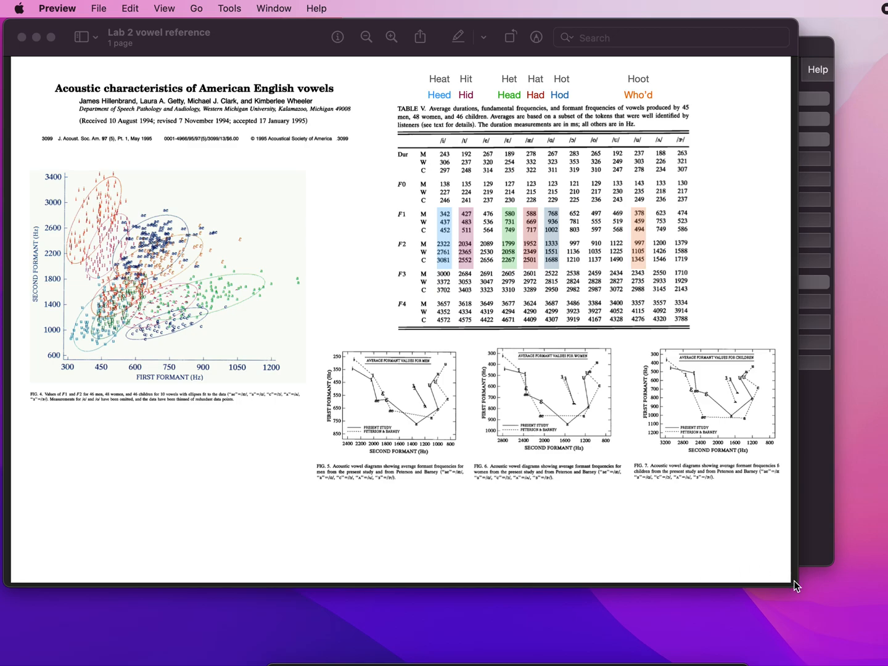
pyautogui.moveTo(794, 585); pyautogui.dragTo(862, 652)
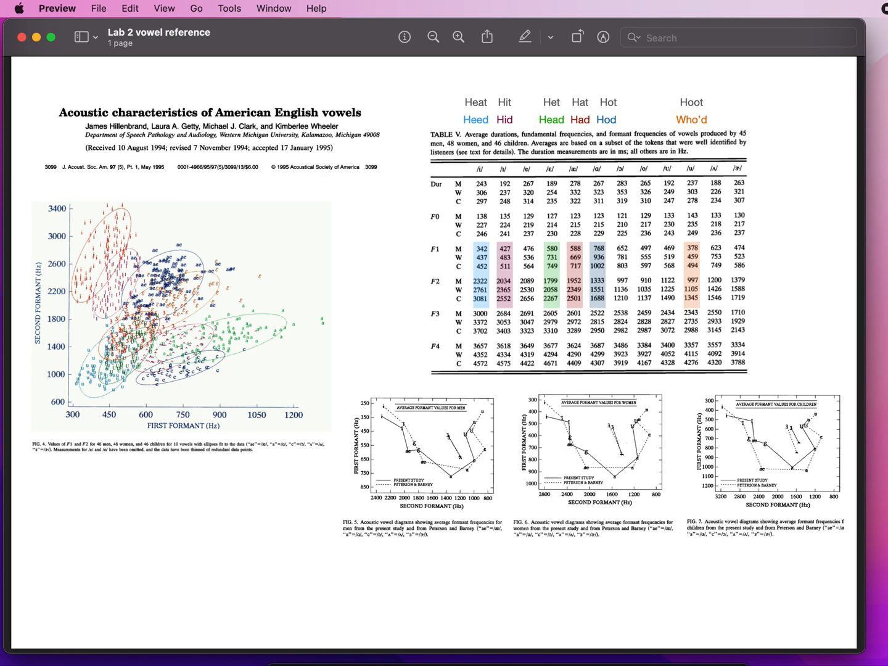
# - Switch to Praat and open the Sound Nick_vowels object for viewing and editing
pyautogui.press('super+Tab')
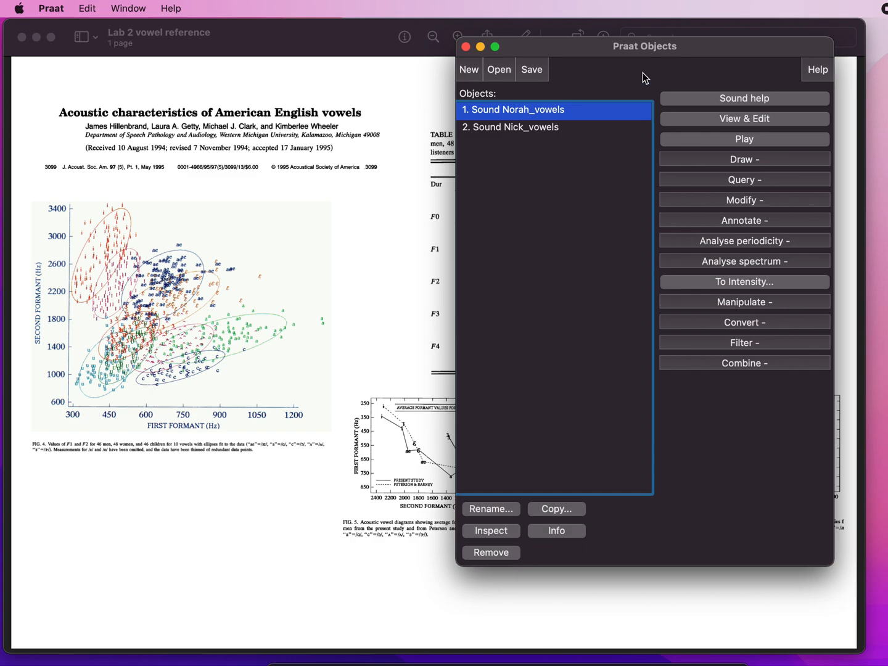
pyautogui.moveTo(636, 56); pyautogui.dragTo(523, 53)
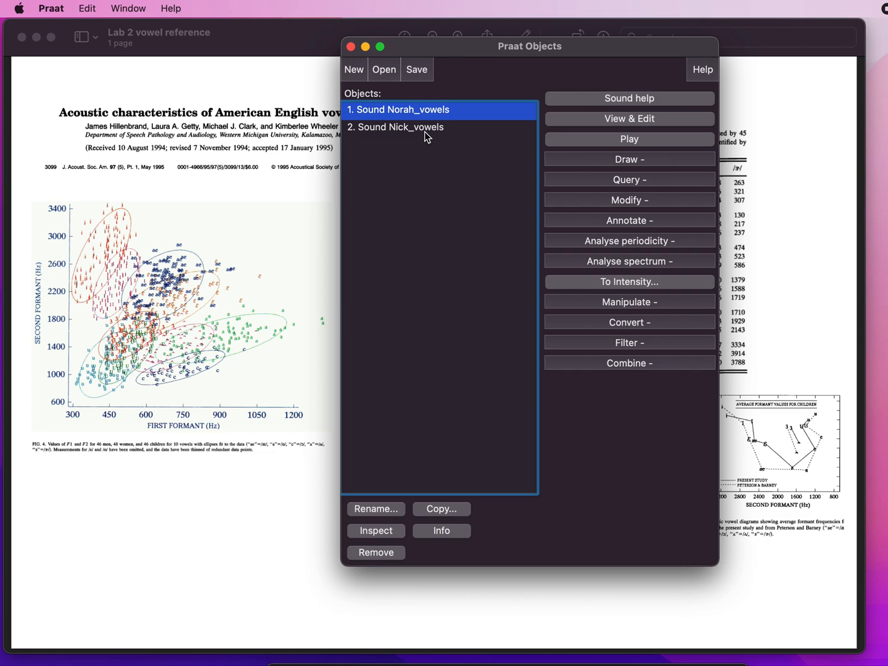
pyautogui.click(408, 132)
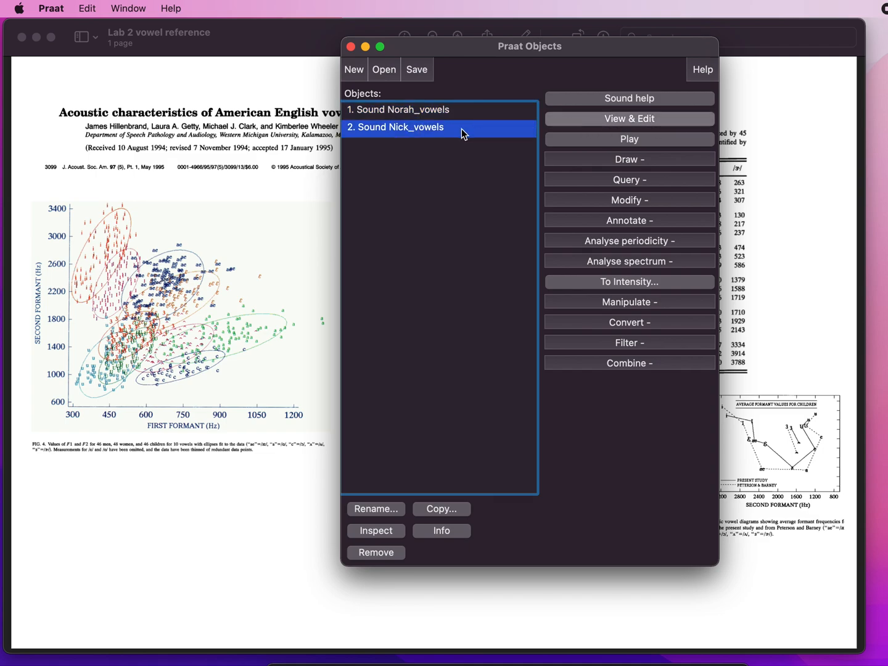
pyautogui.click(598, 118)
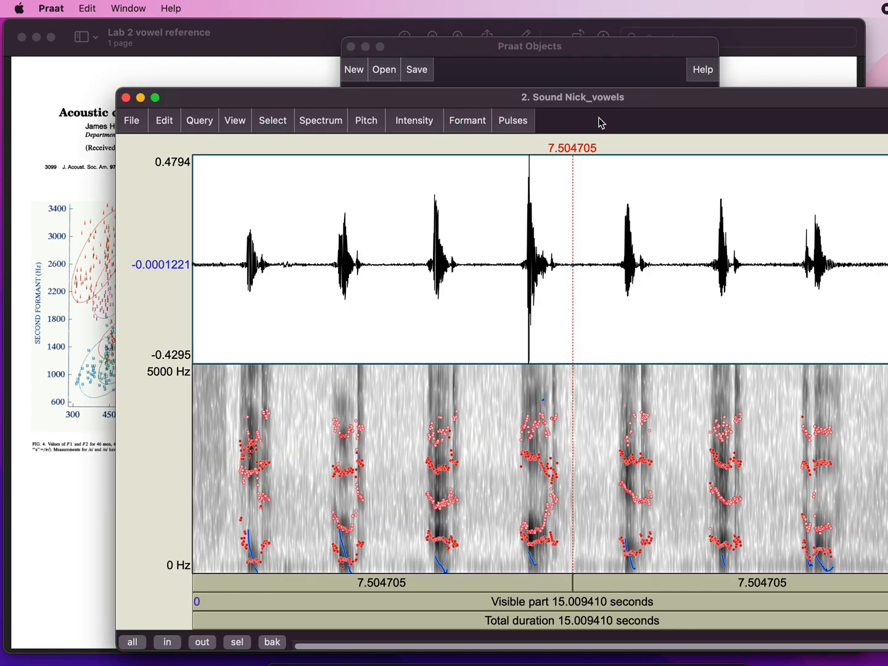
pyautogui.moveTo(660, 111); pyautogui.dragTo(570, 90)
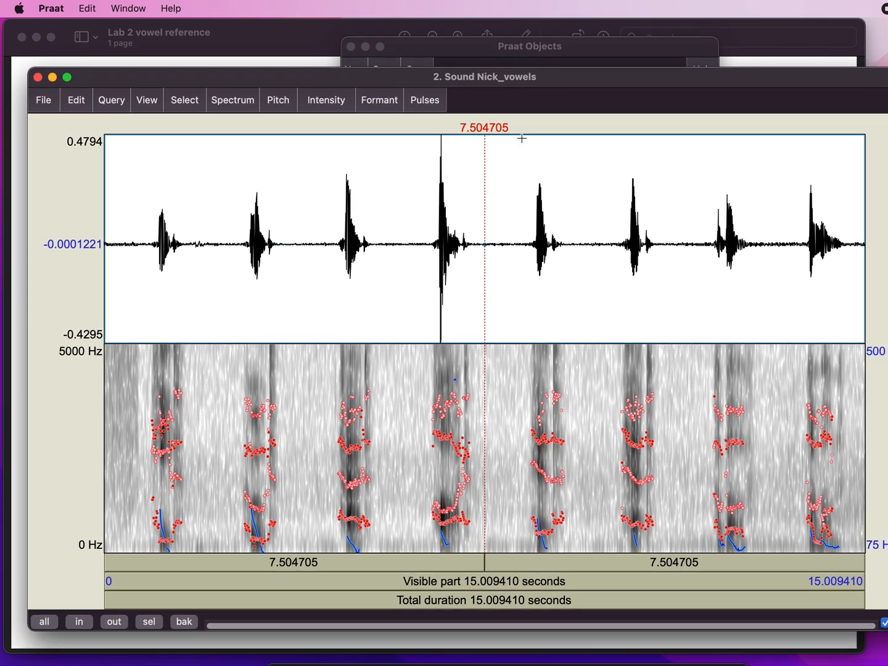
# - Hide the formant and pitch tracks on the spectrogram and shrink the sound window to fit the screen
pyautogui.click(379, 102)
pyautogui.click(391, 119)
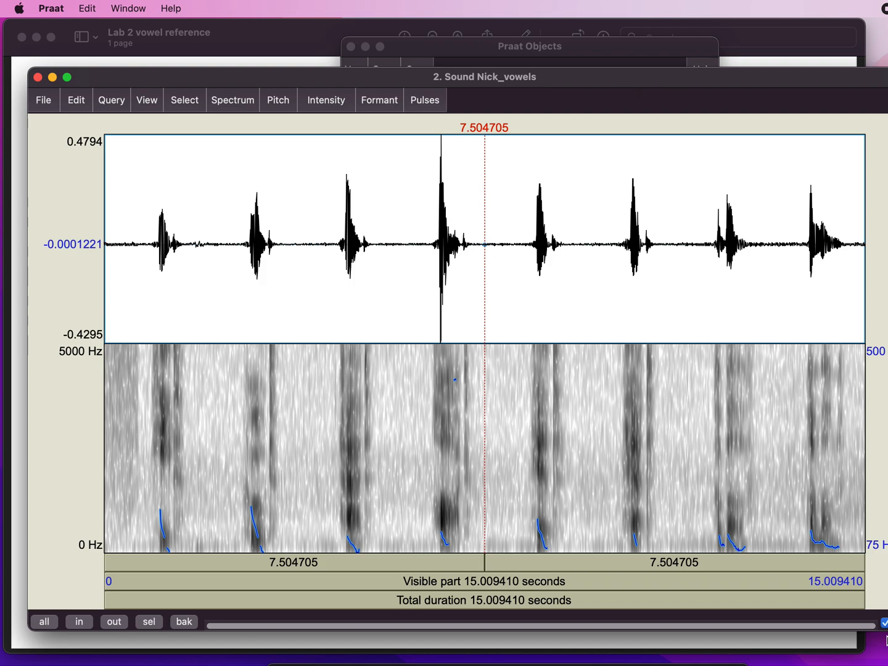
pyautogui.moveTo(885, 630); pyautogui.dragTo(820, 623)
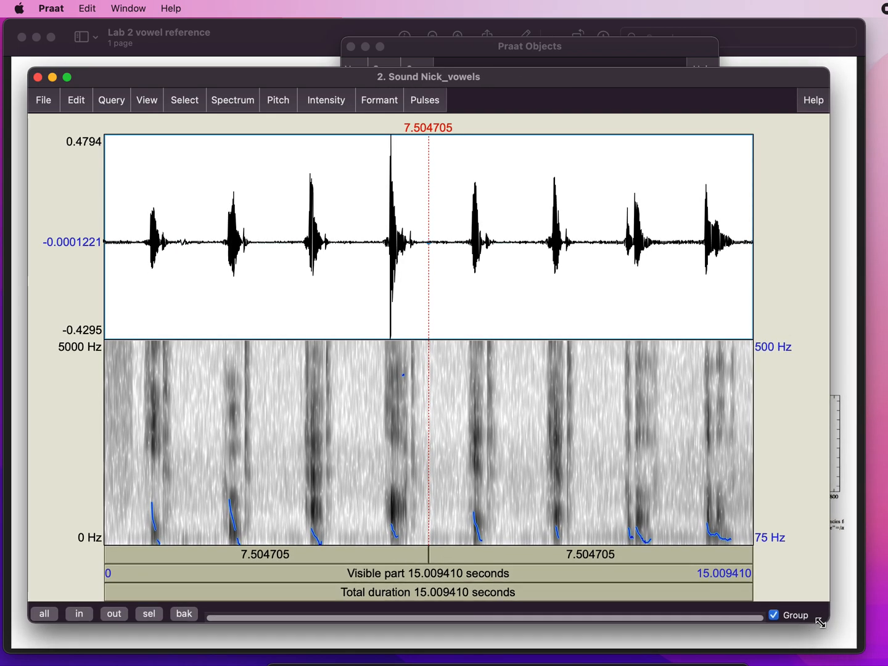
pyautogui.click(278, 103)
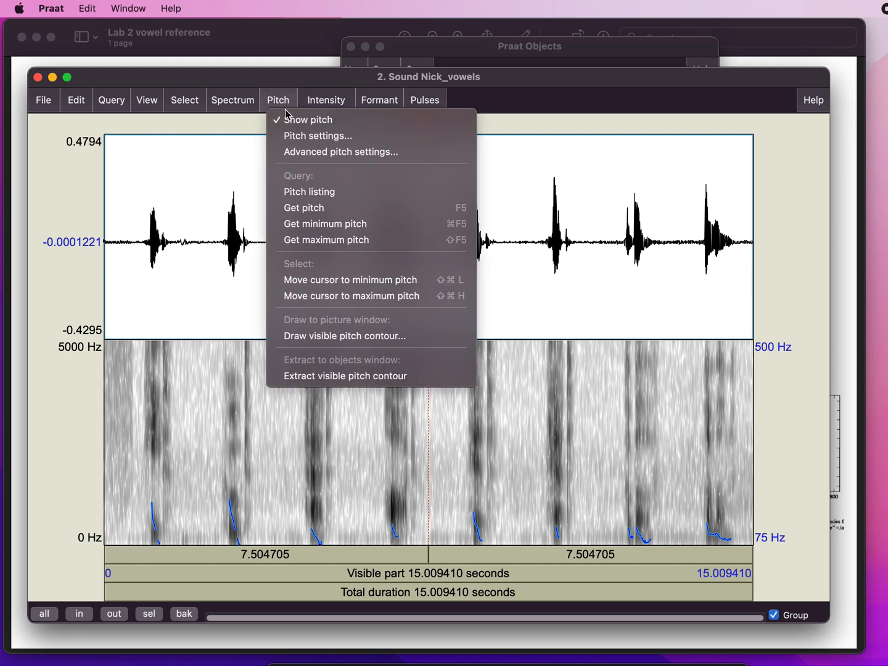
pyautogui.click(285, 118)
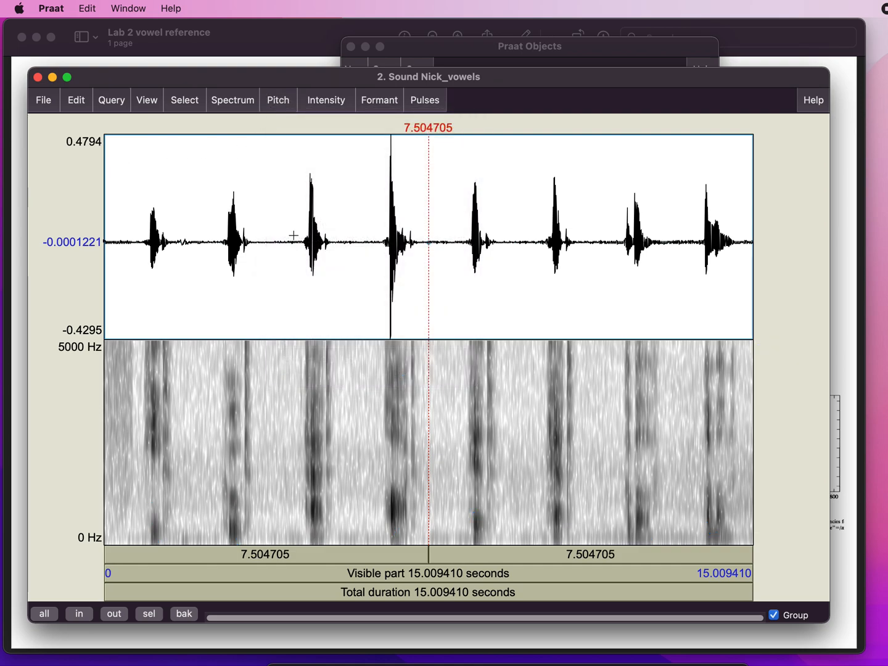
# - Play the recording from about 0.31 s and zoom in to the third word, about 4.45 to 5.44 s
pyautogui.click(117, 242)
pyautogui.press('Tab')
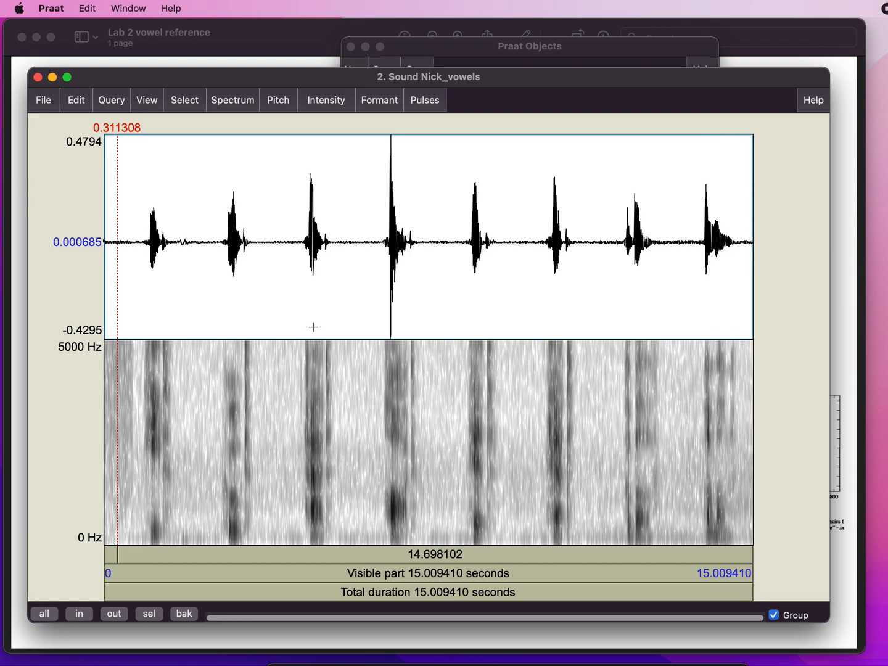
pyautogui.moveTo(298, 246); pyautogui.dragTo(340, 251)
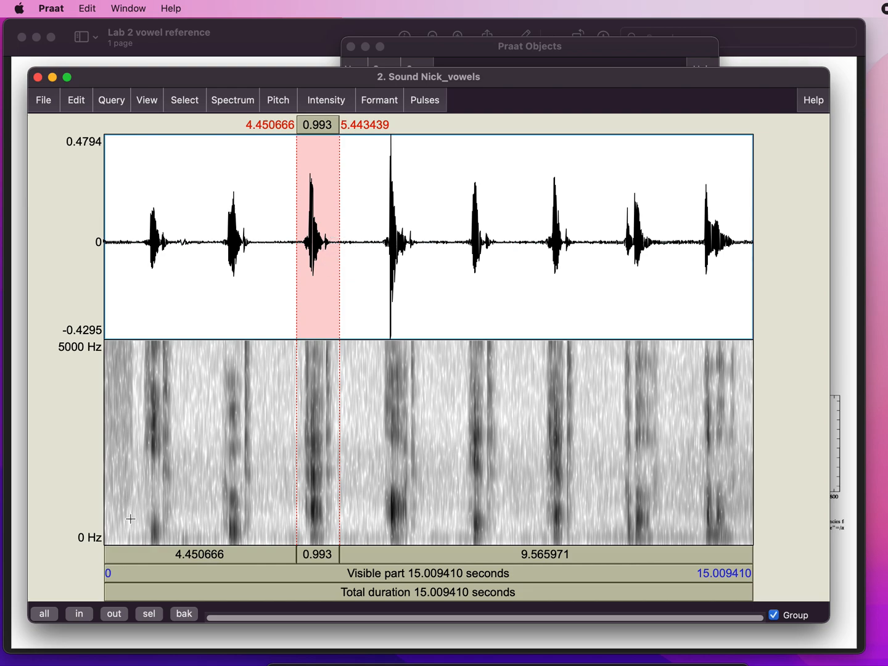
pyautogui.click(149, 614)
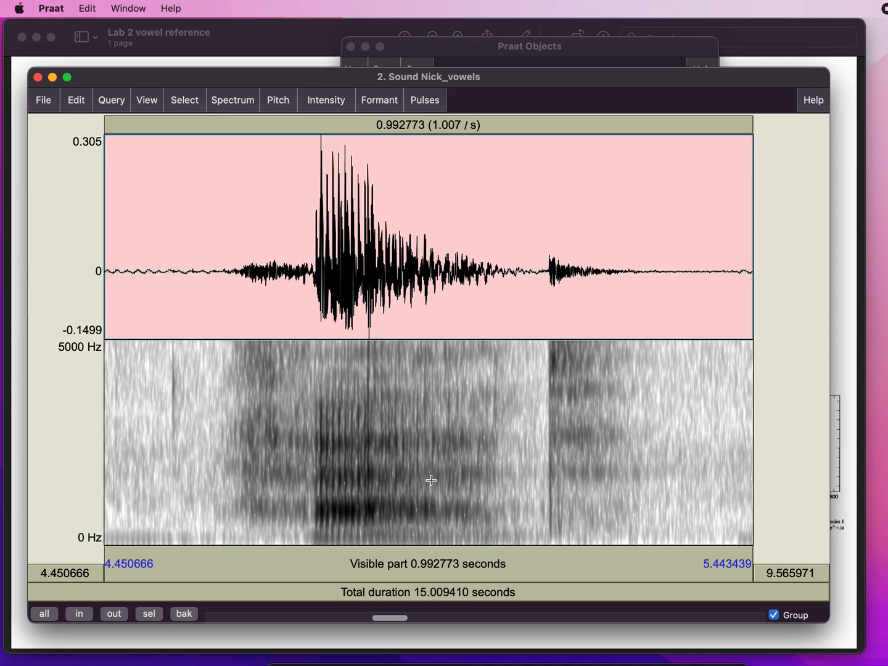
# - Place the cursor at the vowel onset near 4.76 s and show the formant tracks on the spectrogram
pyautogui.click(309, 463)
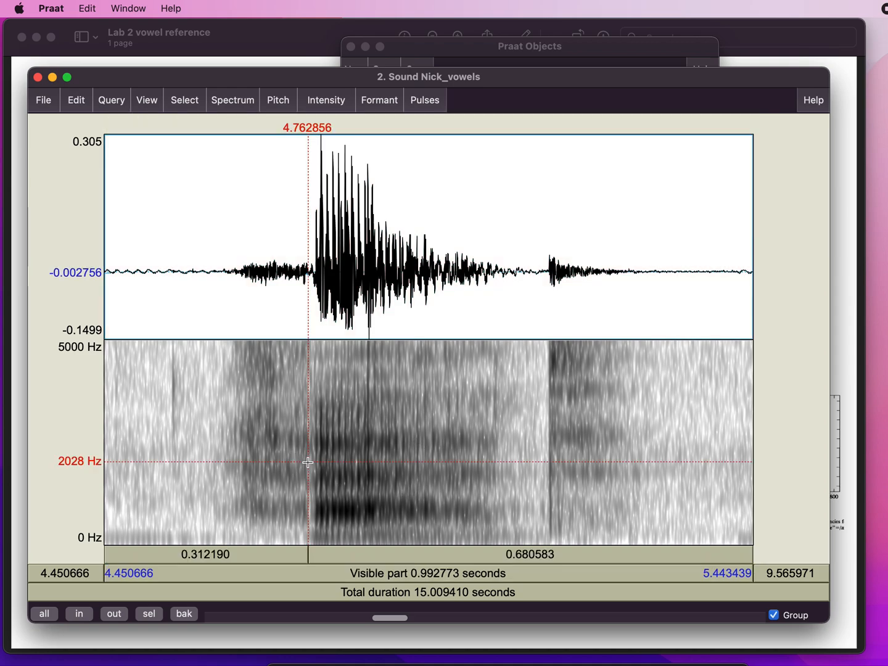
pyautogui.click(378, 98)
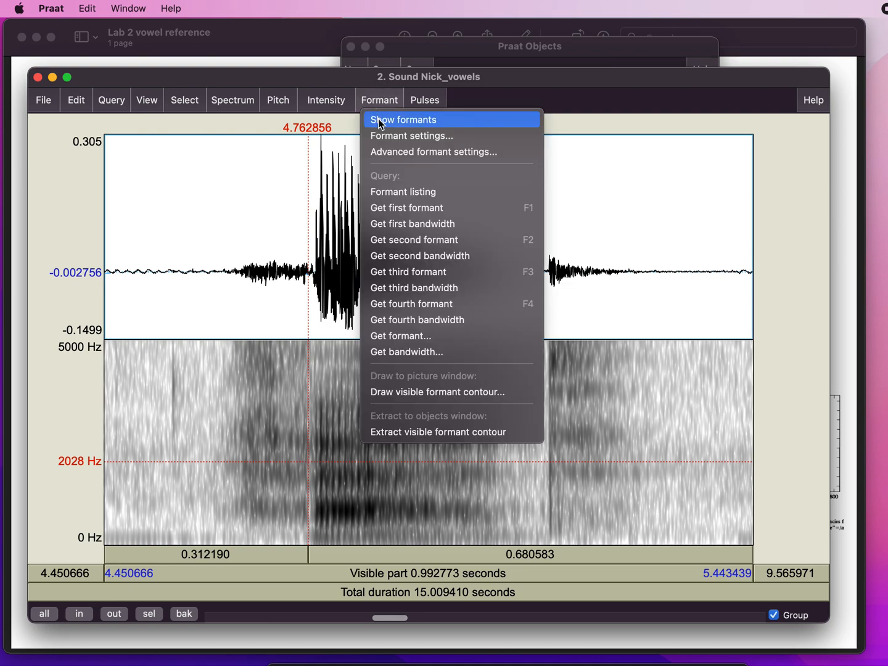
pyautogui.click(381, 120)
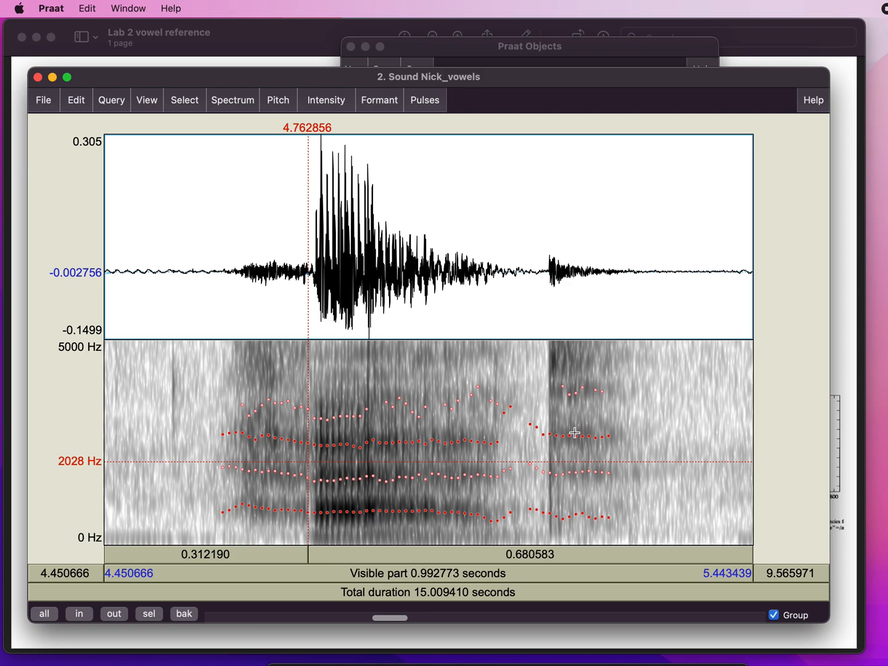
# - Play the zoomed word from about 4.55 s, and replay only its initial consonant, about 4.62 to 4.77 s
pyautogui.click(167, 225)
pyautogui.press('Tab')
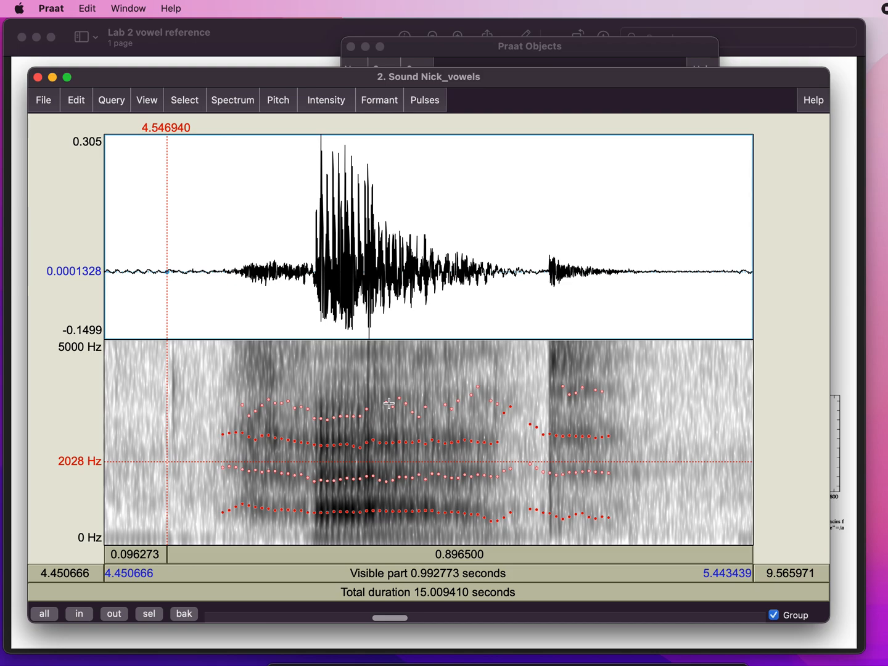
pyautogui.moveTo(218, 267); pyautogui.dragTo(312, 263)
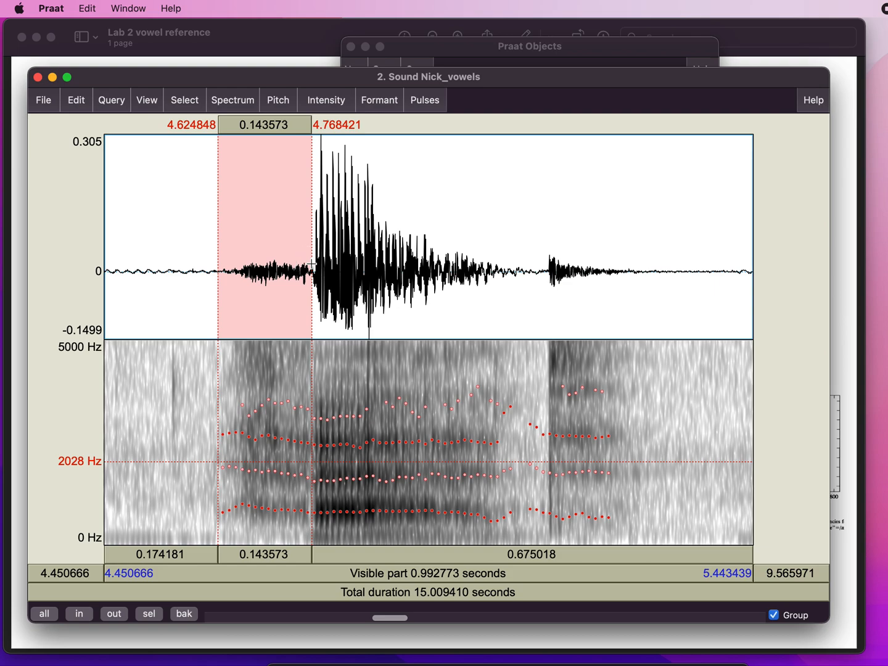
pyautogui.press('Tab')
pyautogui.press('Tab')
pyautogui.press('Tab')
# - Select the vowel portion of the word, about 4.77 to 4.99 s, and play it several times
pyautogui.click(413, 266)
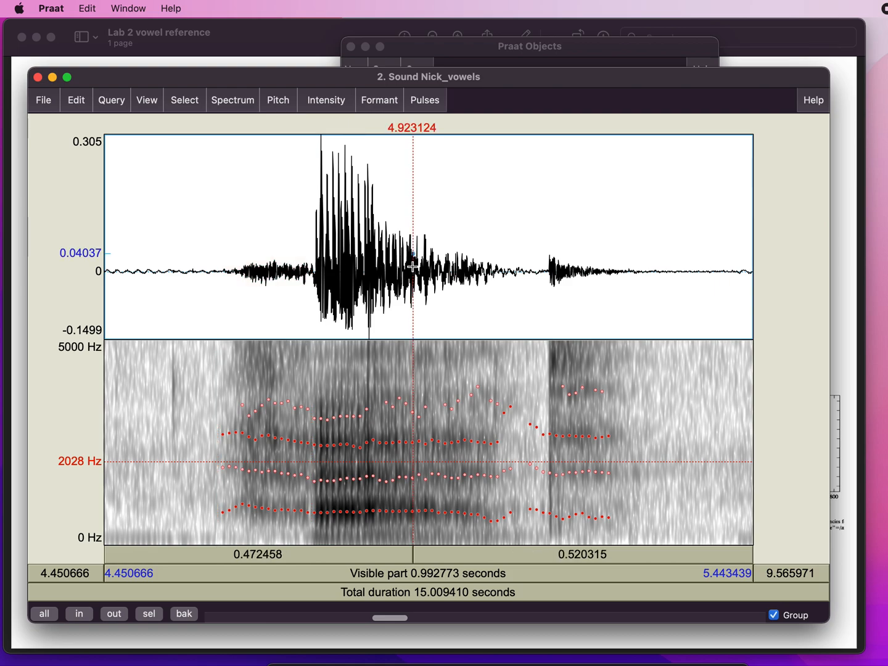
pyautogui.moveTo(314, 269); pyautogui.dragTo(456, 271)
pyautogui.press('Tab')
pyautogui.press('Tab')
pyautogui.press('Tab')
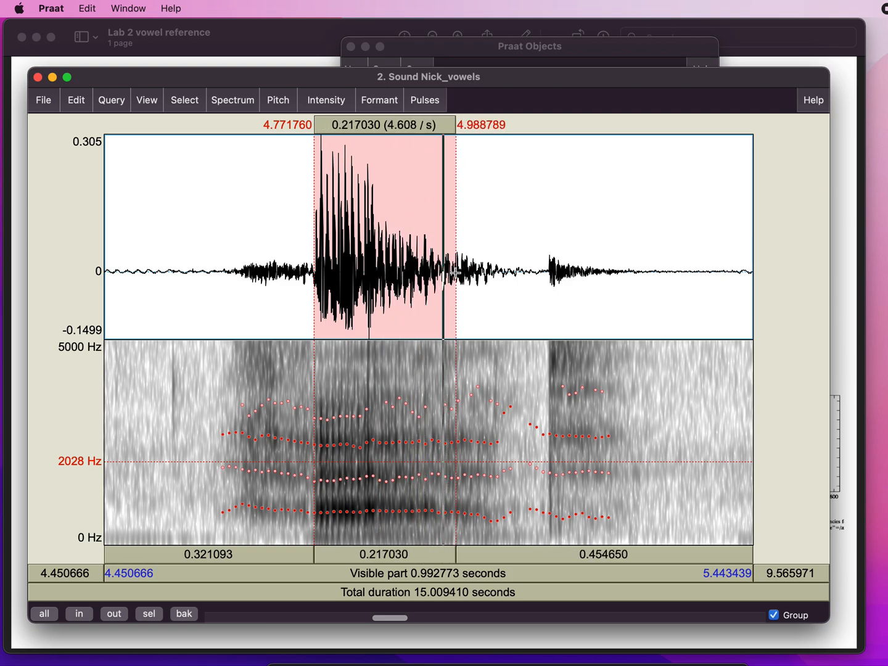
pyautogui.press('Tab')
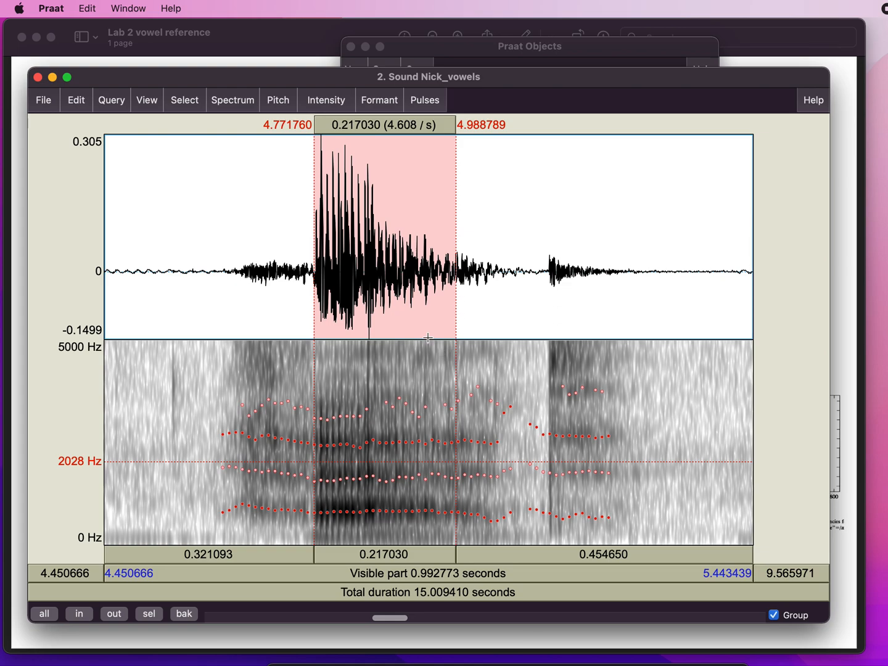
# - Restore the standard formant settings: 5500 Hz ceiling, 5 formants and 0.025 s window length
pyautogui.click(380, 99)
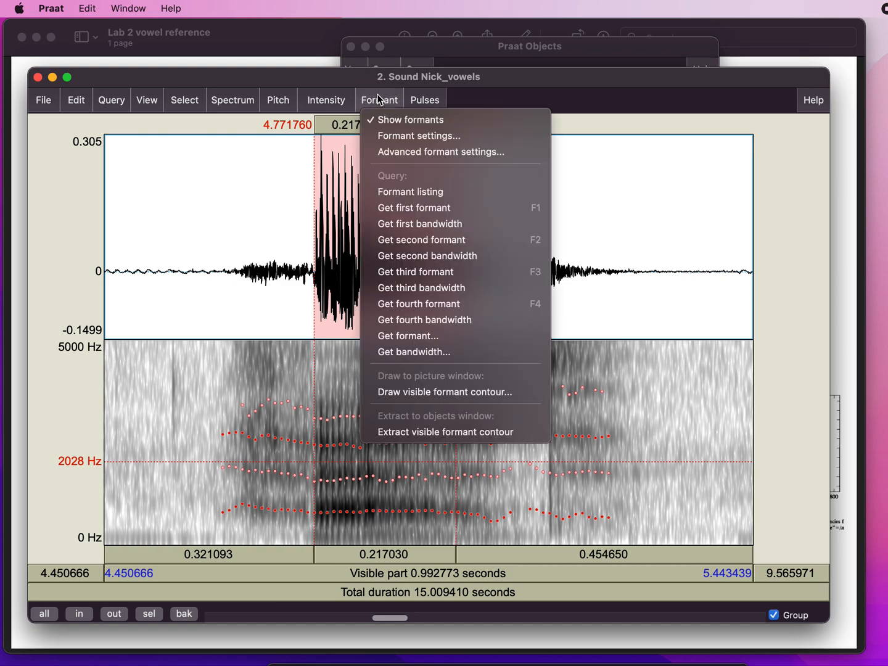
pyautogui.click(392, 136)
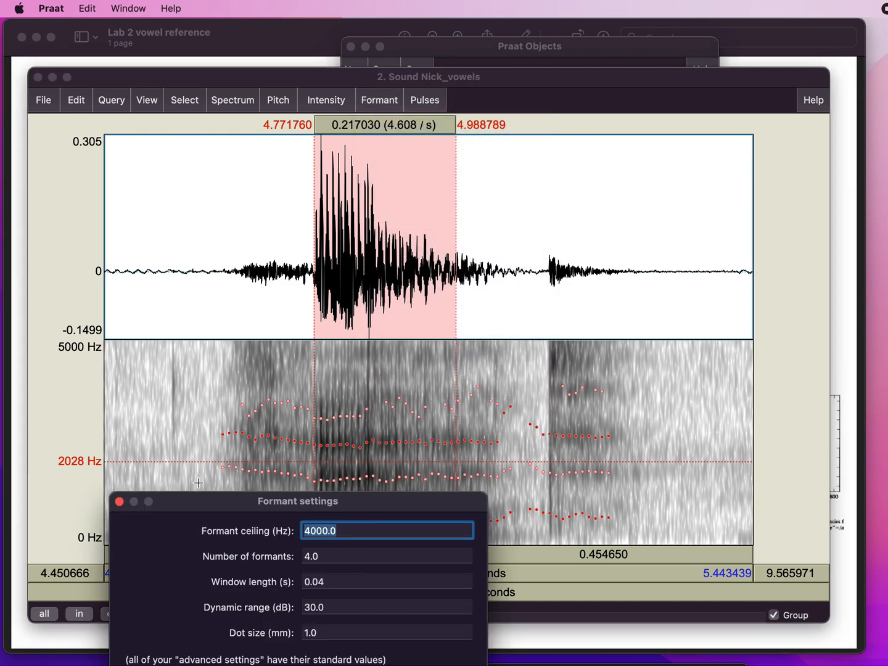
pyautogui.moveTo(194, 501); pyautogui.dragTo(575, 283)
pyautogui.click(765, 535)
pyautogui.click(542, 492)
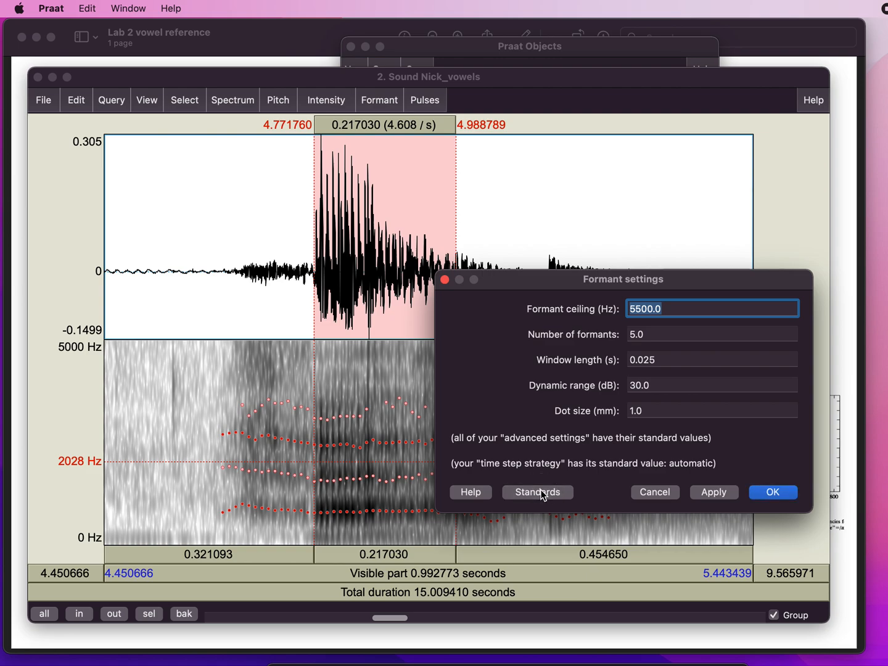
pyautogui.click(541, 492)
pyautogui.click(774, 492)
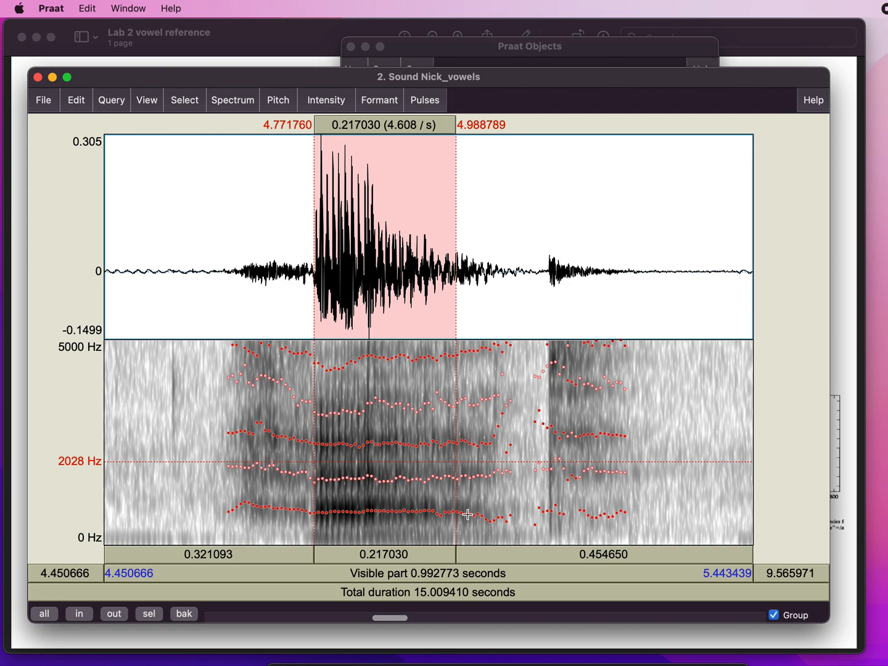
# - Set the formant window length to 0.040 s, apply it, and move the settings dialog away from the vowel
pyautogui.click(375, 101)
pyautogui.click(384, 136)
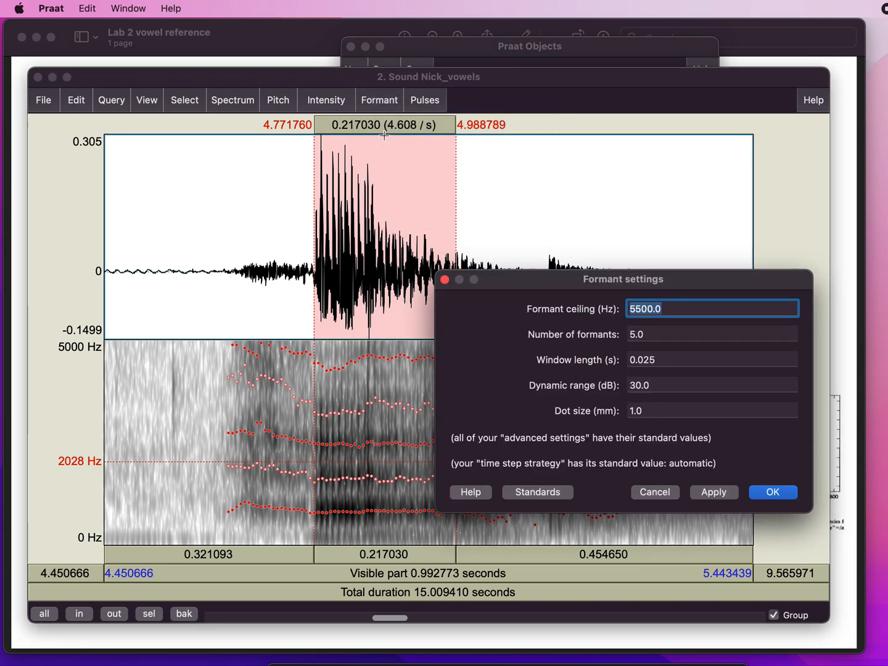
pyautogui.moveTo(551, 281); pyautogui.dragTo(548, 216)
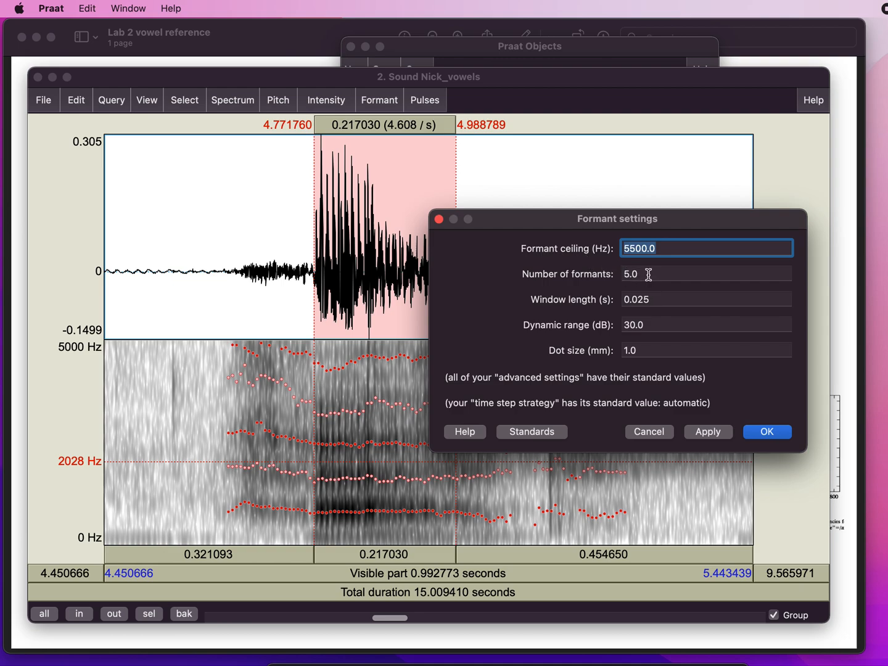
pyautogui.press('Tab')
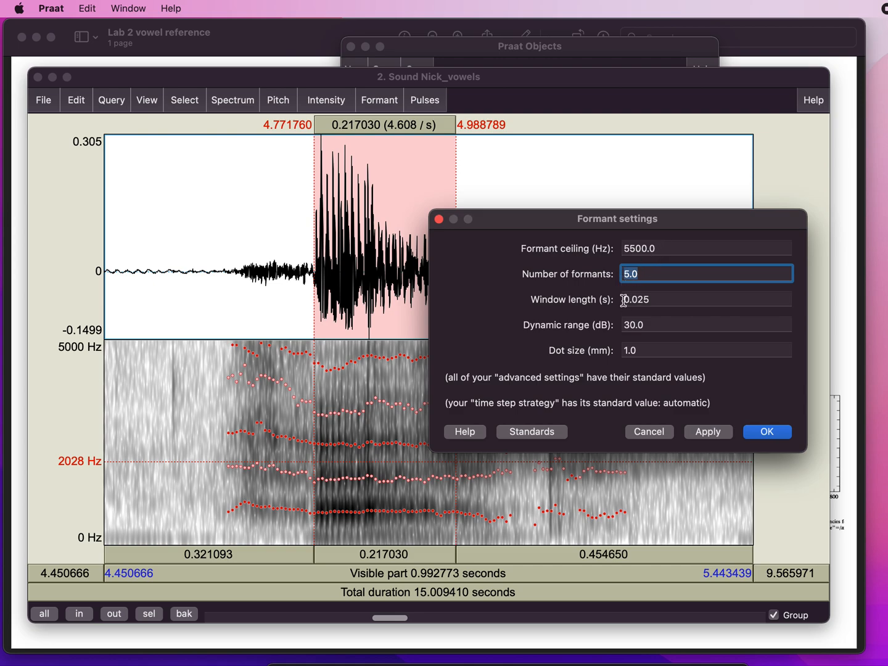
pyautogui.click(663, 302)
pyautogui.click(640, 303)
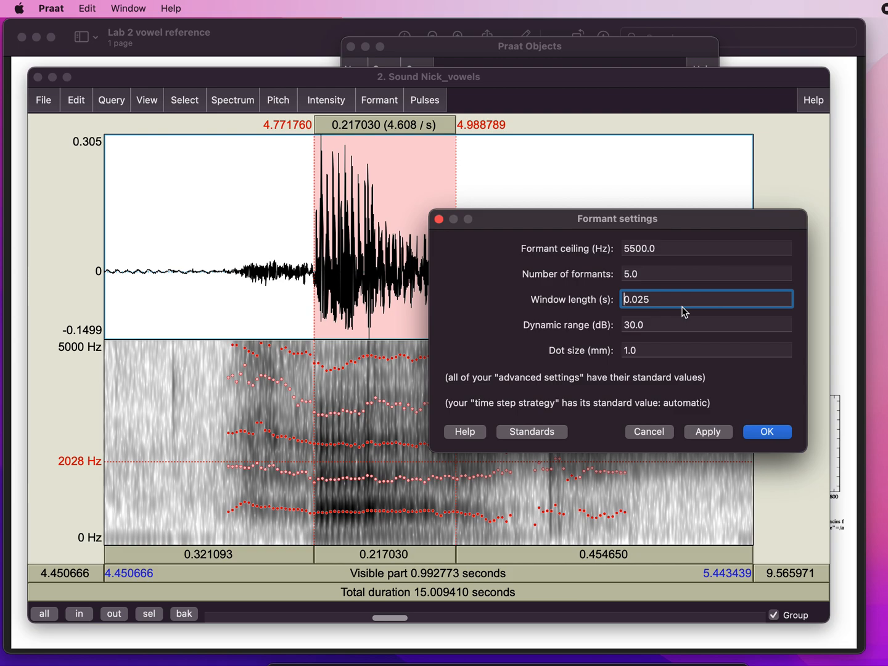
pyautogui.press('Right')
pyautogui.press('Right')
pyautogui.press('Right')
pyautogui.press('Right')
pyautogui.press('BackSpace')
pyautogui.press('BackSpace')
pyautogui.write('40')
pyautogui.click(711, 435)
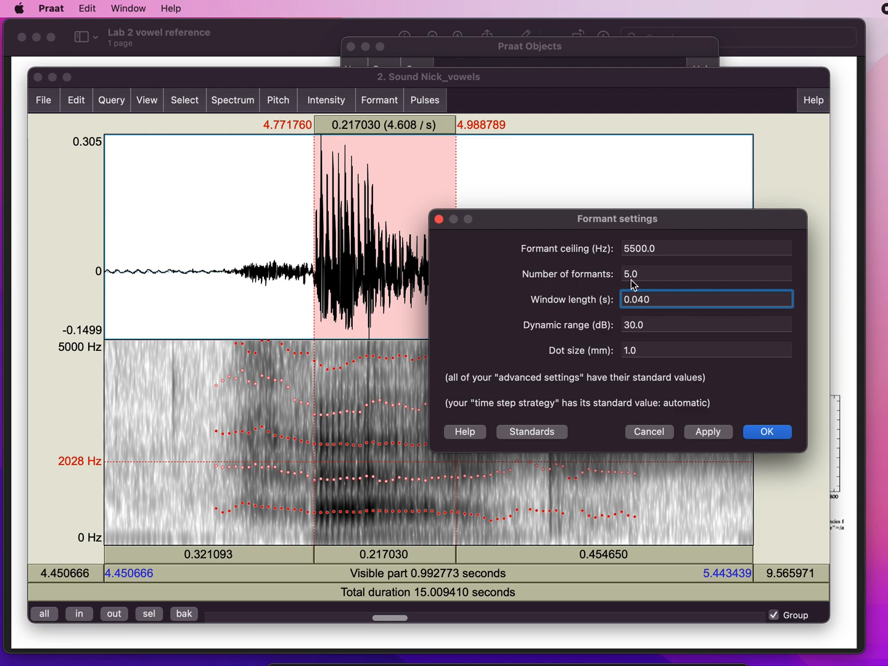
pyautogui.moveTo(633, 221); pyautogui.dragTo(702, 199)
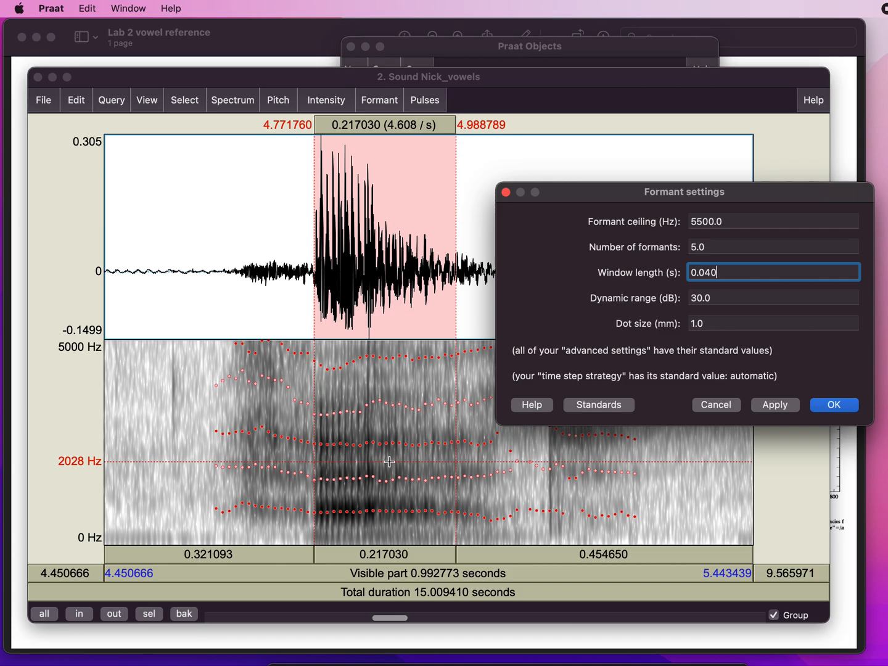
# - Measure the first and second formant frequencies near the middle of the vowel, at about 4.87 s
pyautogui.click(381, 511)
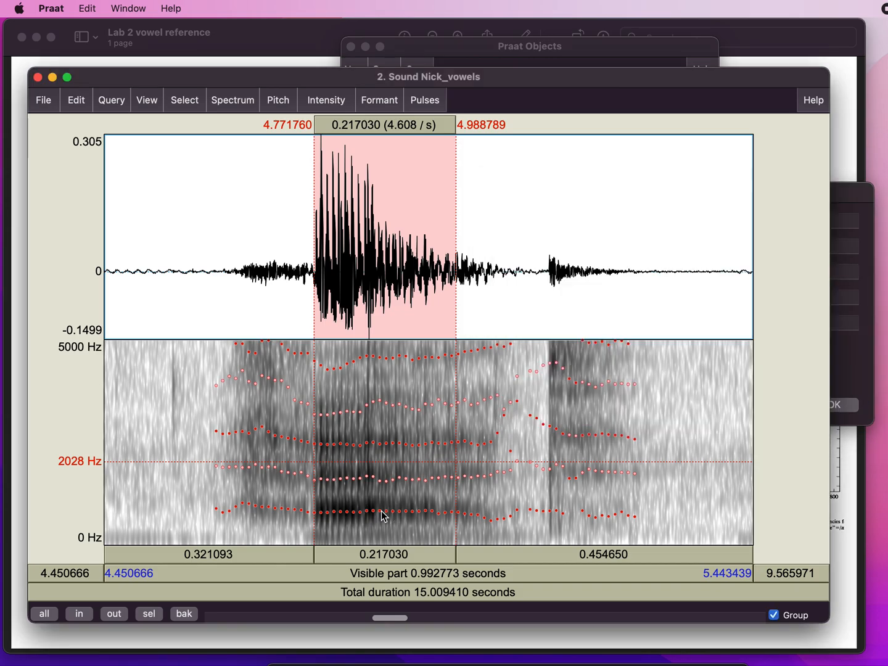
pyautogui.click(381, 512)
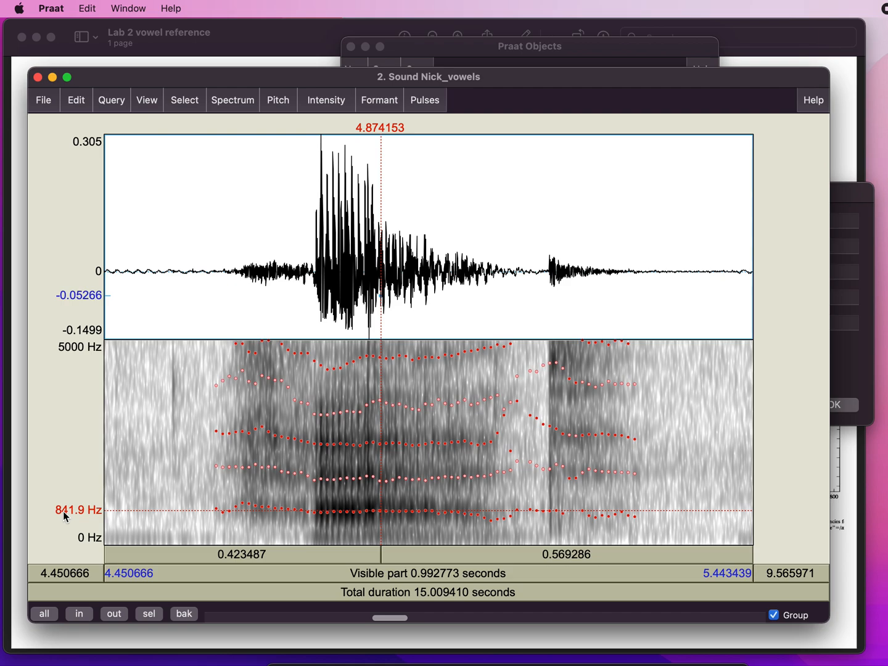
pyautogui.click(380, 478)
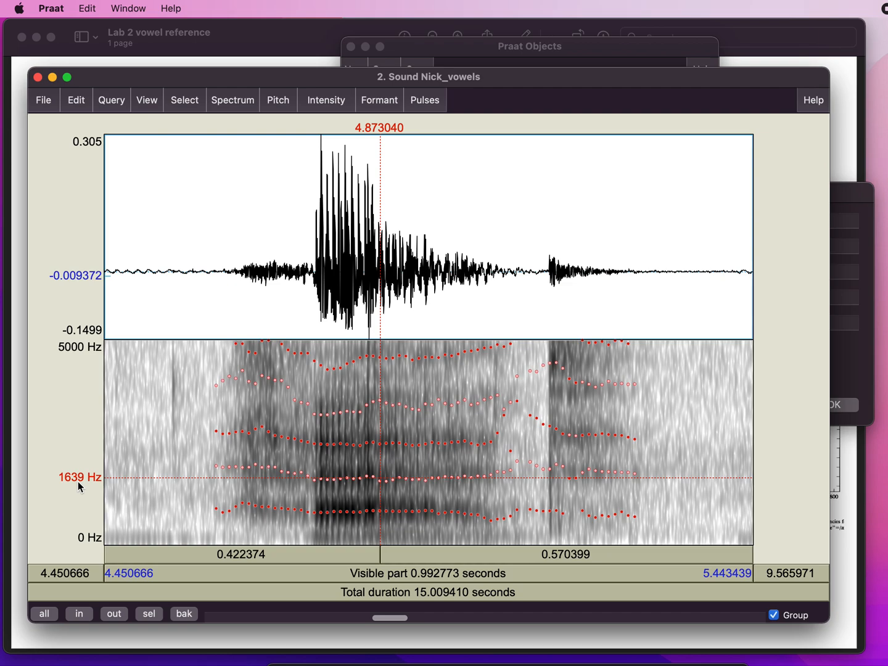
# - List the formant frequencies at about 4.865 s in the vowel and move the listing clear of the spectrogram
pyautogui.click(375, 480)
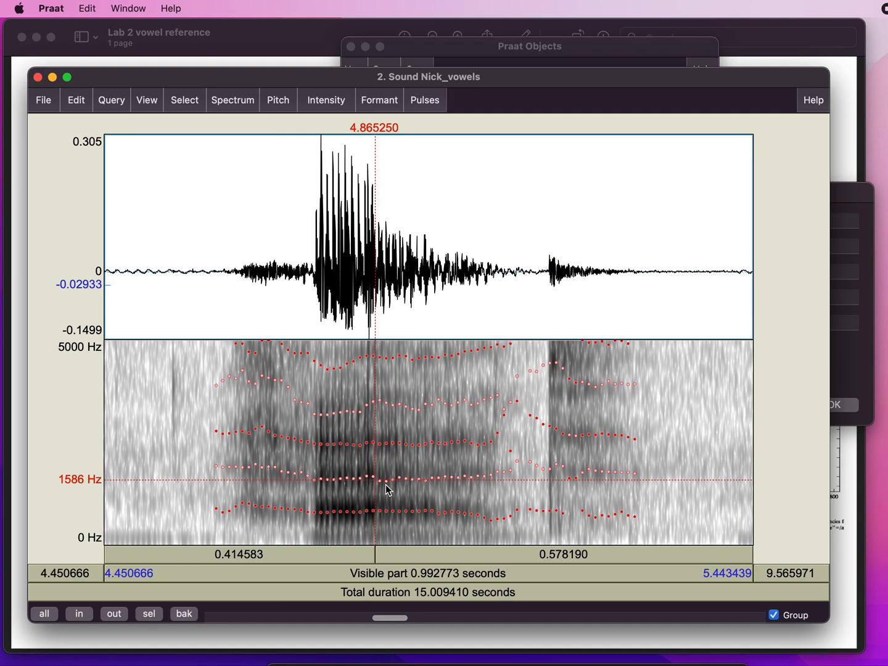
pyautogui.click(380, 101)
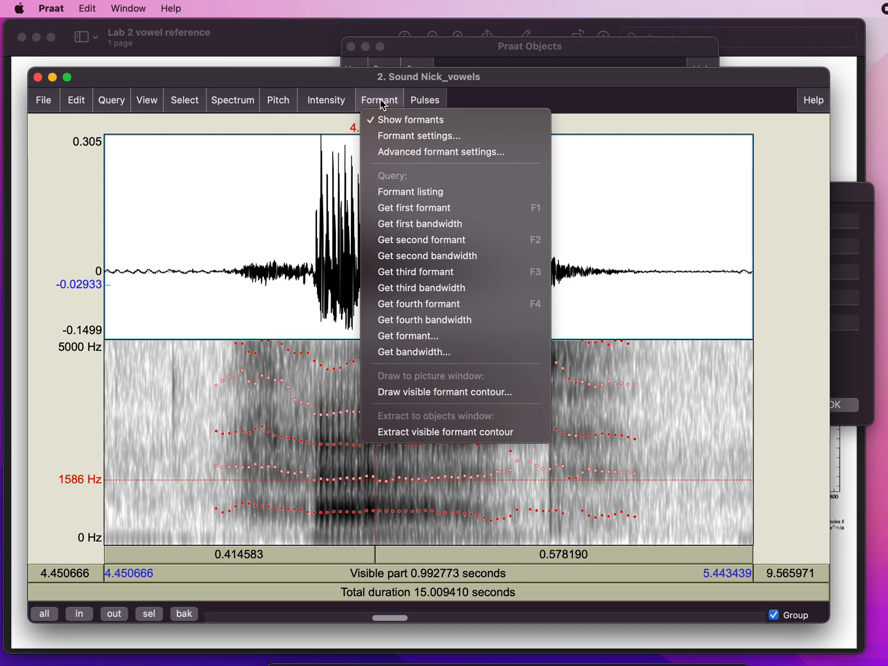
pyautogui.click(408, 193)
pyautogui.moveTo(452, 356); pyautogui.dragTo(566, 142)
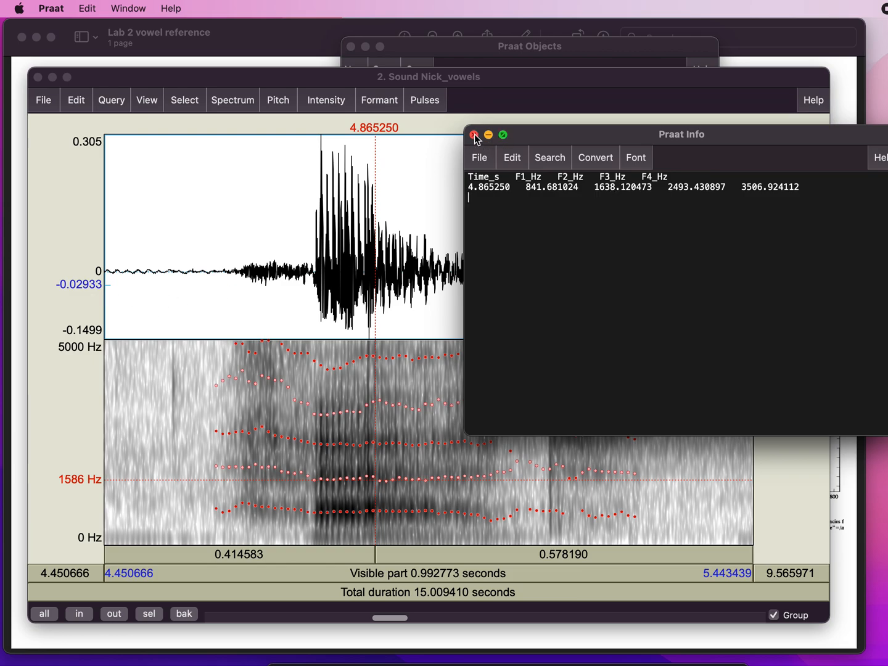
pyautogui.moveTo(626, 143); pyautogui.dragTo(859, 64)
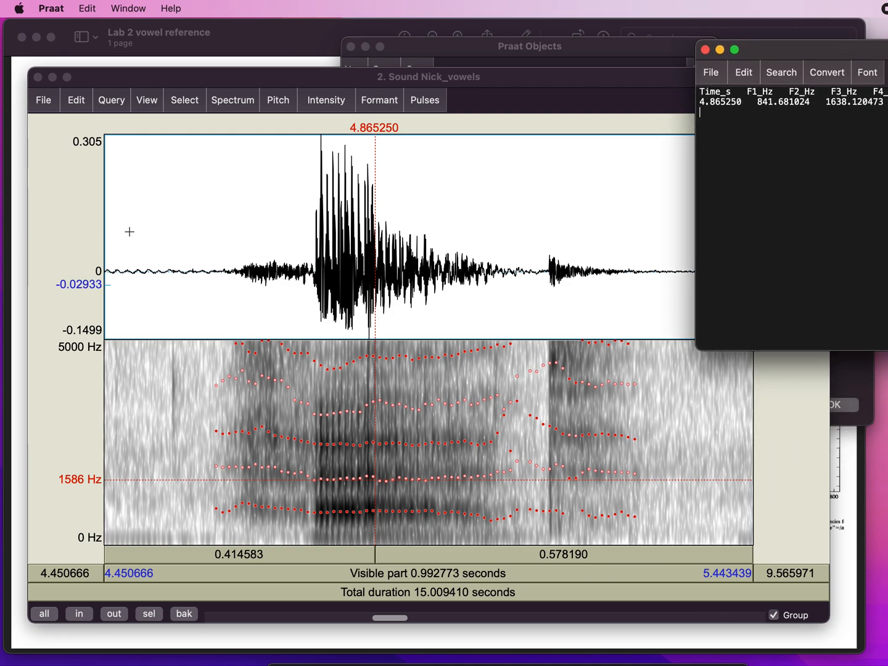
# - Place the cursor just before the word, at about 4.58 s, and play the recording from there
pyautogui.click(131, 233)
pyautogui.click(188, 252)
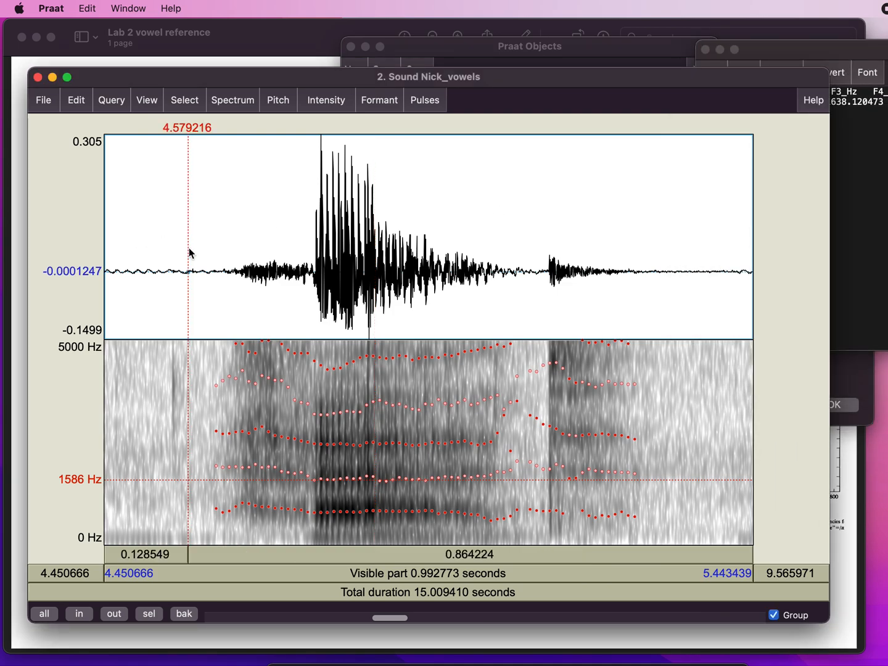
pyautogui.press('Tab')
# - Switch to the Lab 2 vowel reference in Preview, compare the formant listing with Table V, and close the listing back in Praat
pyautogui.click(854, 519)
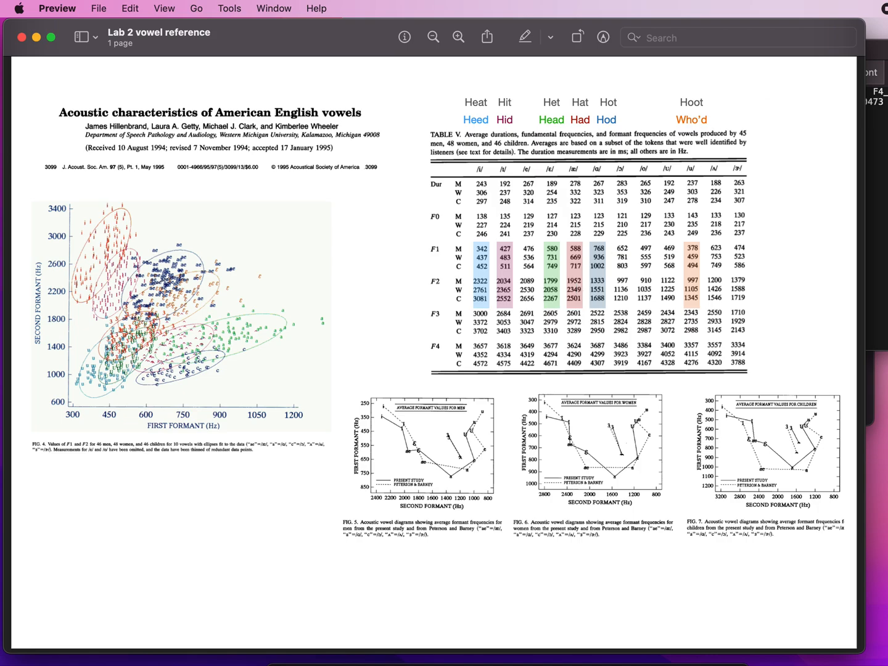
pyautogui.moveTo(887, 46); pyautogui.dragTo(450, 441)
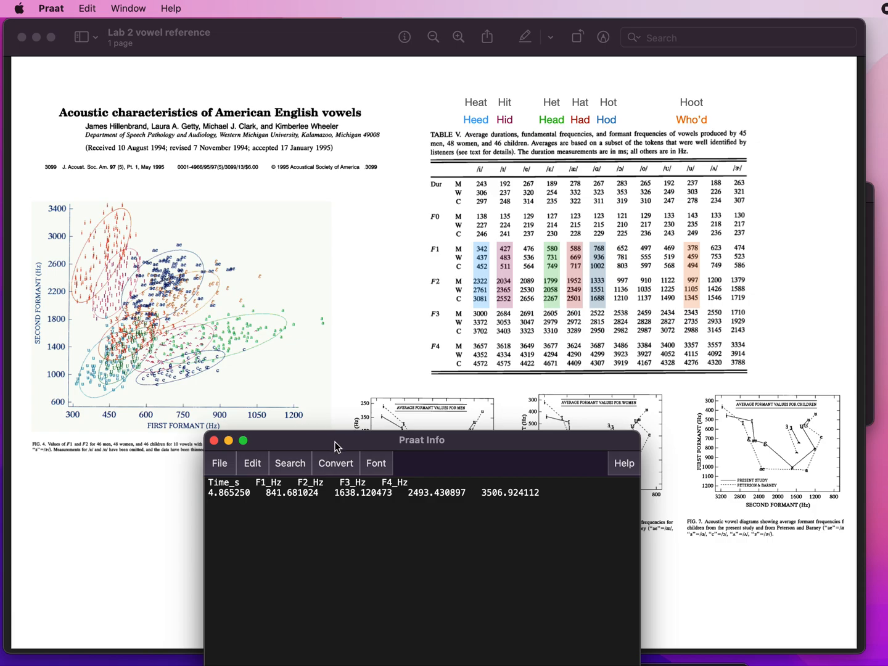
pyautogui.press('super+Tab')
pyautogui.click(241, 401)
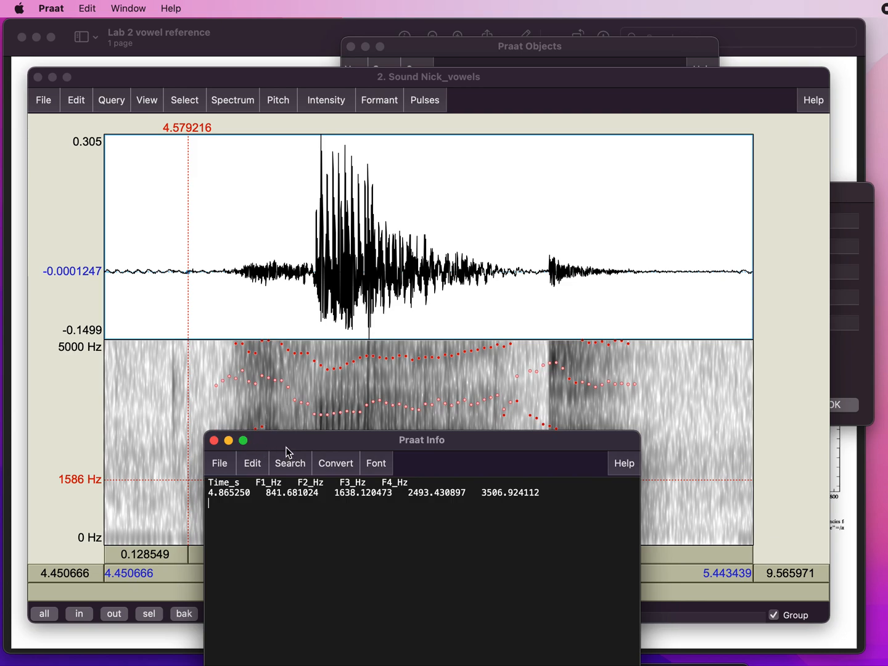
pyautogui.click(214, 441)
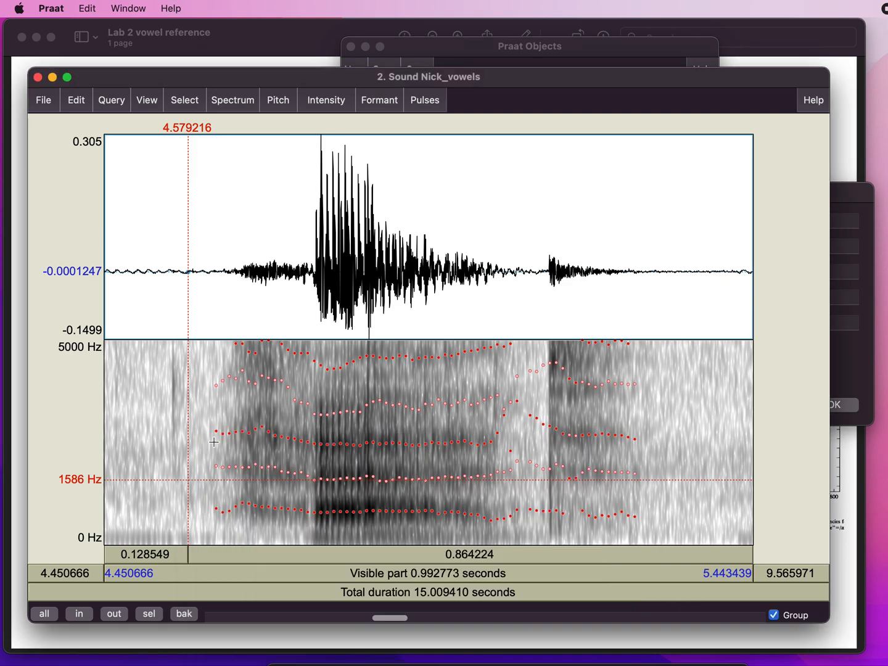
# - Show the first 7.94 s of the recording and play it from about 2.24 s to identify the words
pyautogui.click(114, 614)
pyautogui.click(114, 614)
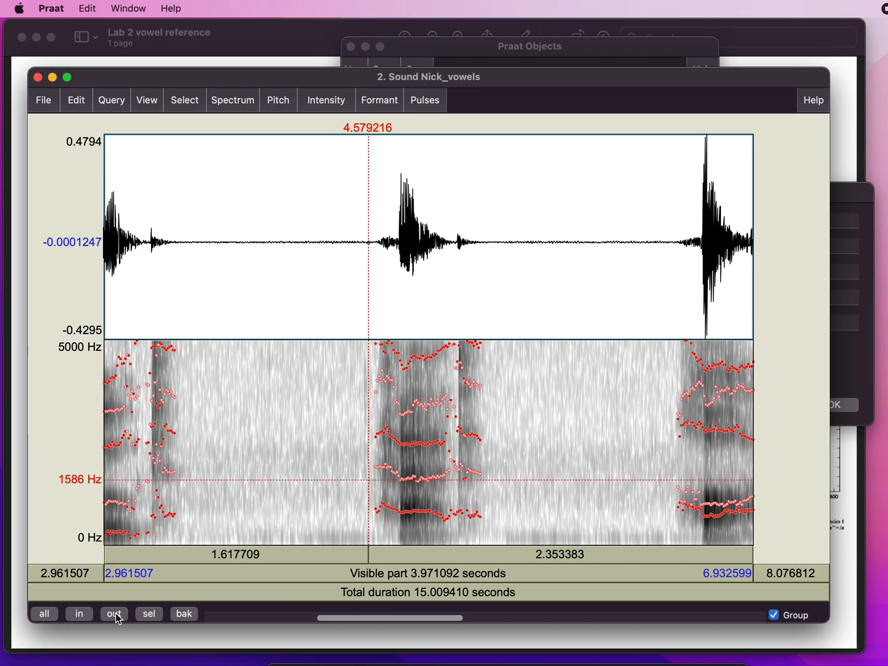
pyautogui.click(115, 615)
pyautogui.hscroll(-5, 294, 516)
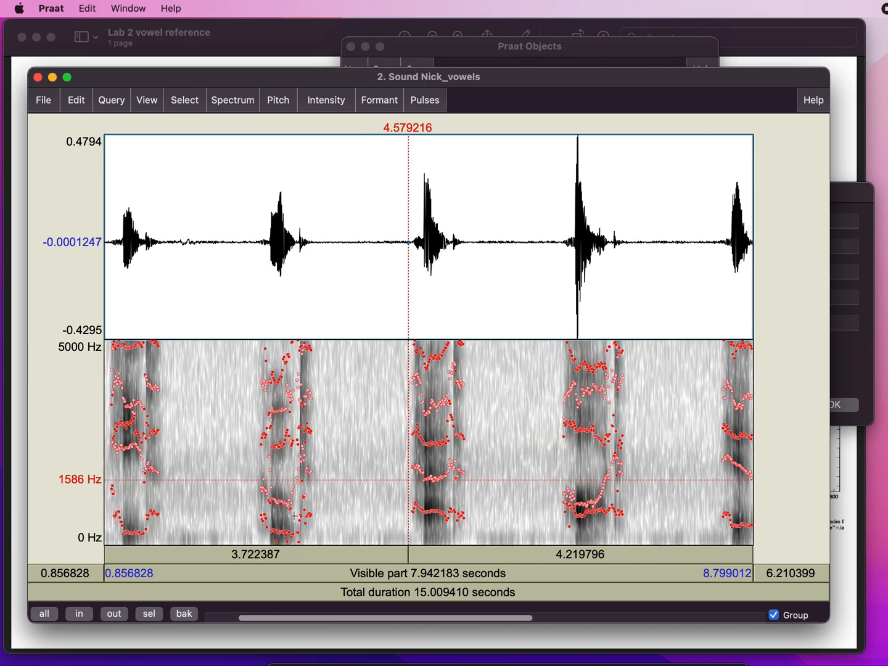
pyautogui.click(287, 411)
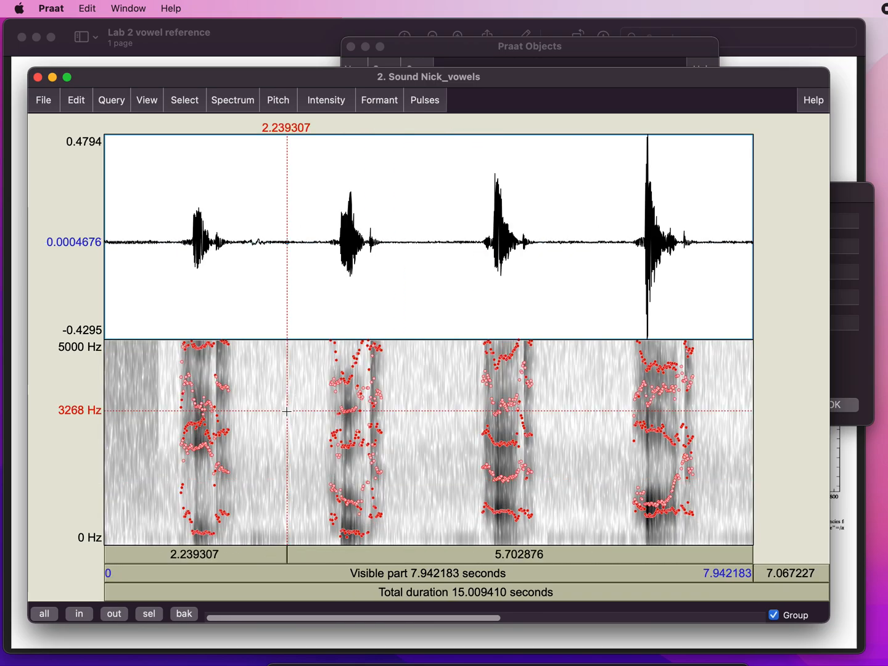
pyautogui.press('Tab')
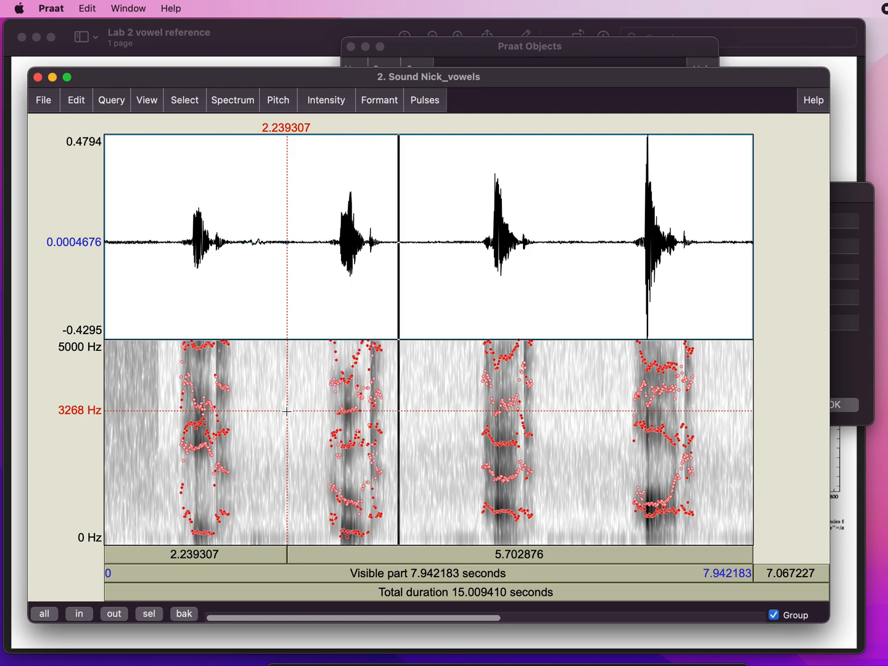
pyautogui.click(292, 411)
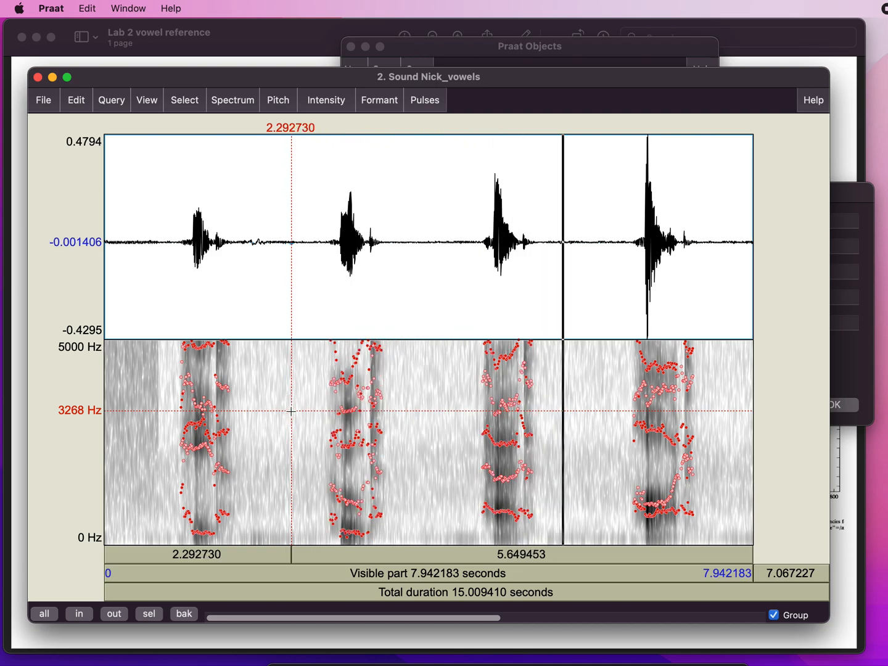
# - Select the fourth word, about 6.36 to 7.43 s, zoom to it, and place the cursor in its vowel at about 6.69 s
pyautogui.click(567, 456)
pyautogui.moveTo(623, 463); pyautogui.dragTo(712, 474)
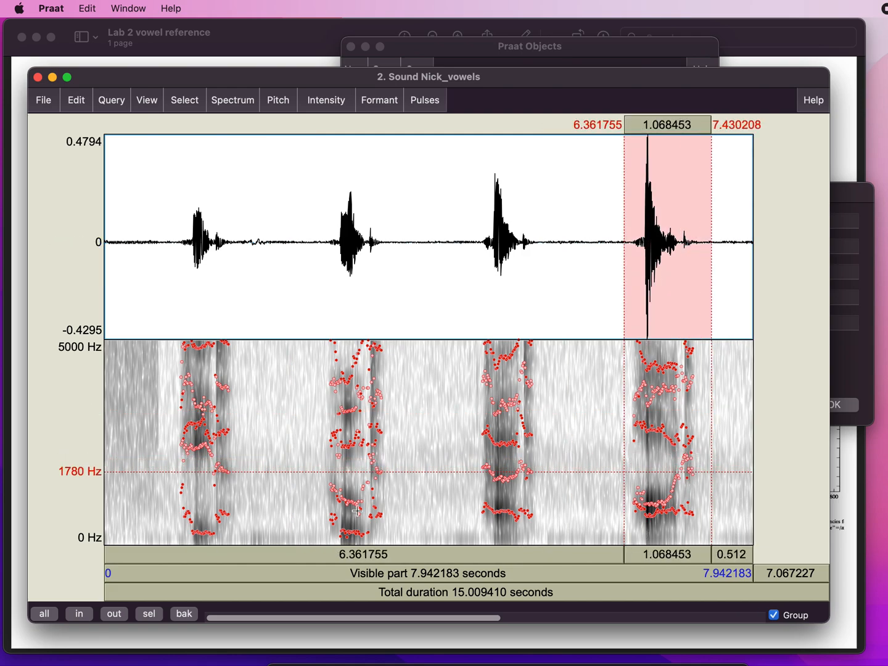
pyautogui.click(151, 613)
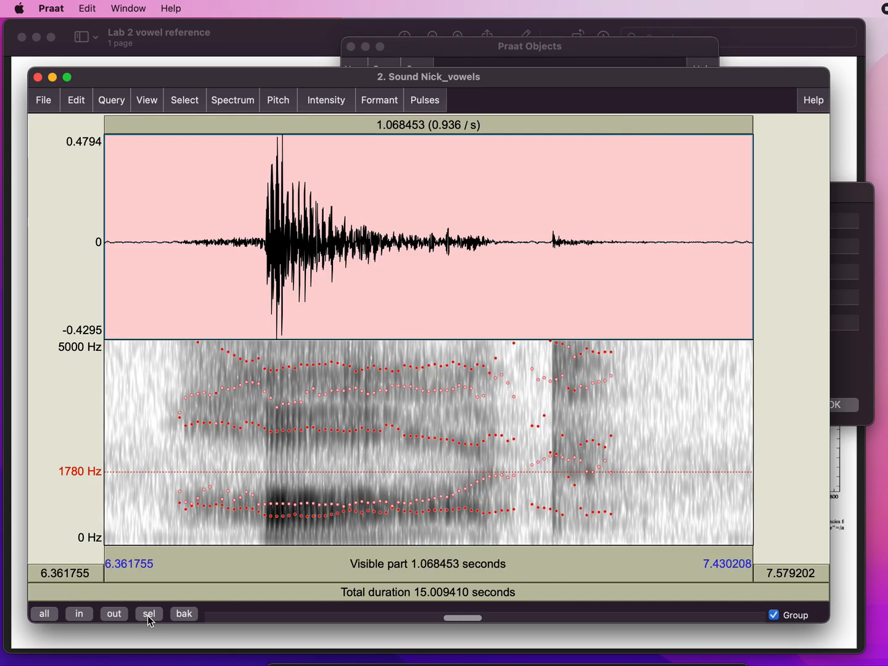
pyautogui.click(306, 466)
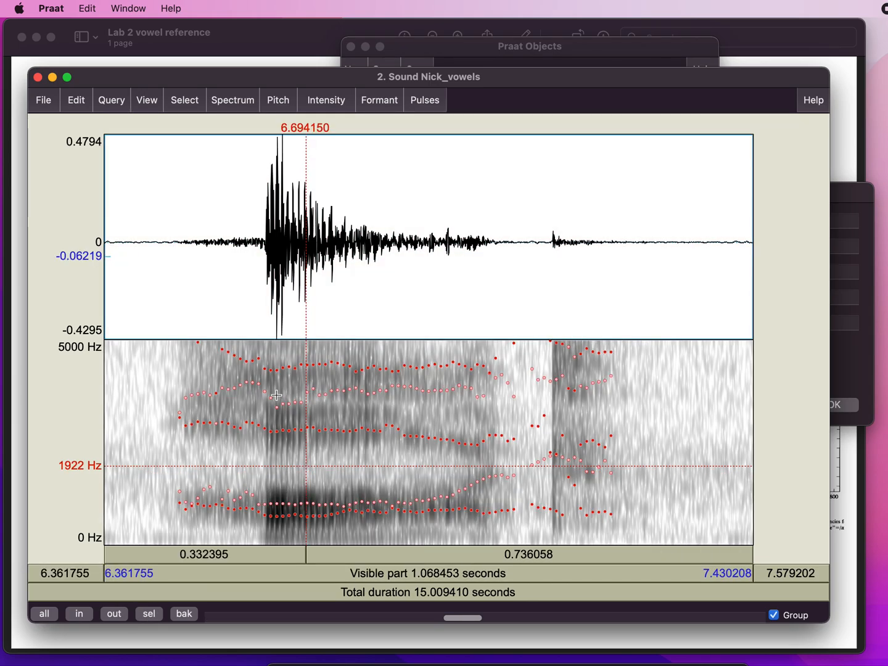
# - Open the formant settings and read the manual page on configuring the formant contours, keeping both windows clear of each other
pyautogui.click(397, 108)
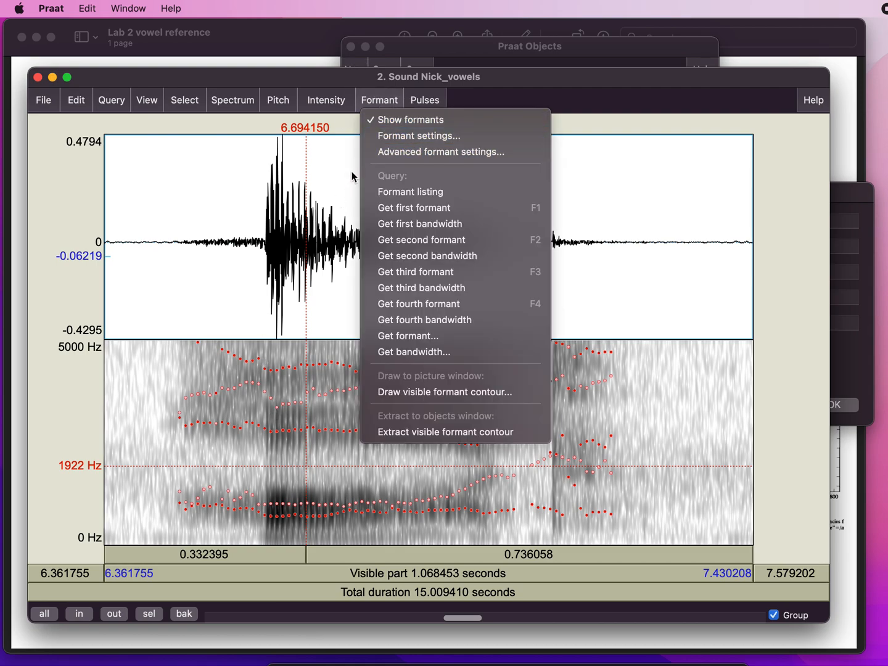
pyautogui.click(393, 136)
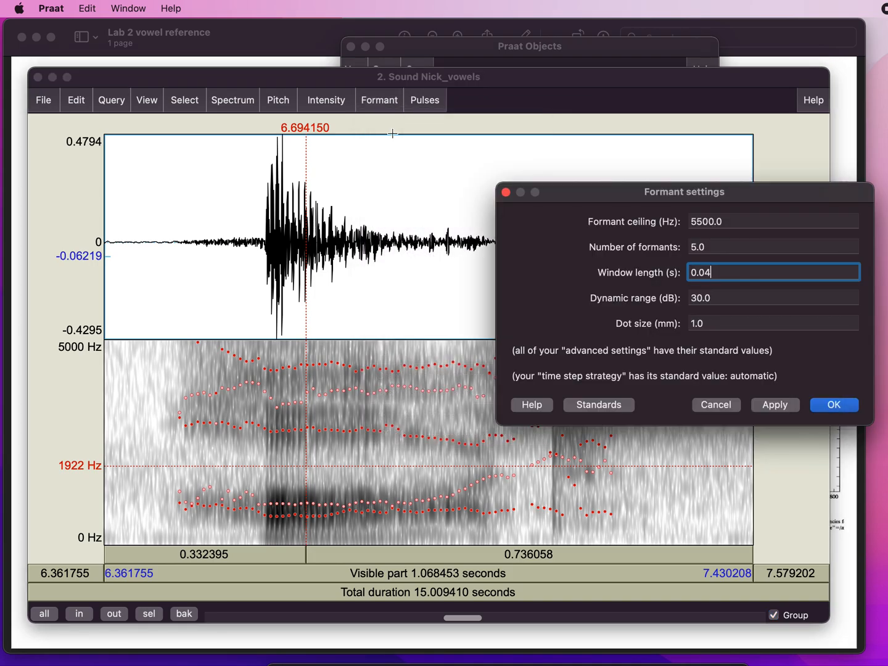
pyautogui.moveTo(658, 197); pyautogui.dragTo(622, 186)
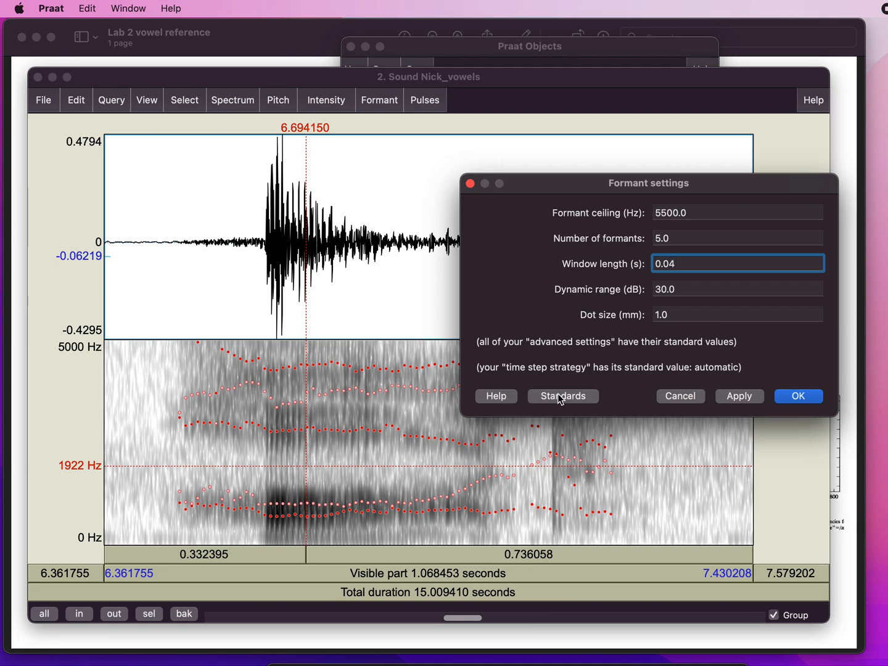
pyautogui.click(503, 398)
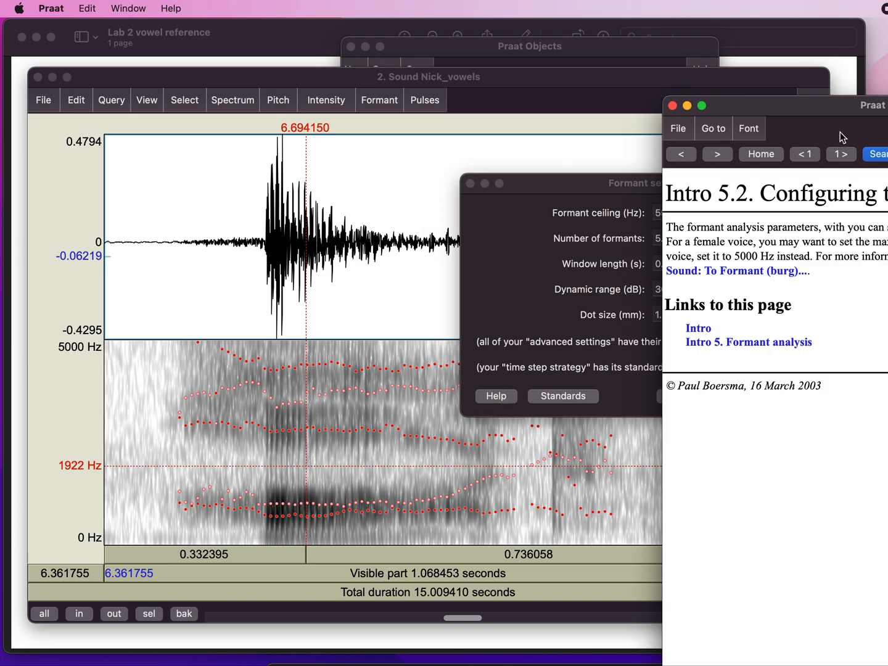
pyautogui.moveTo(840, 113); pyautogui.dragTo(298, 147)
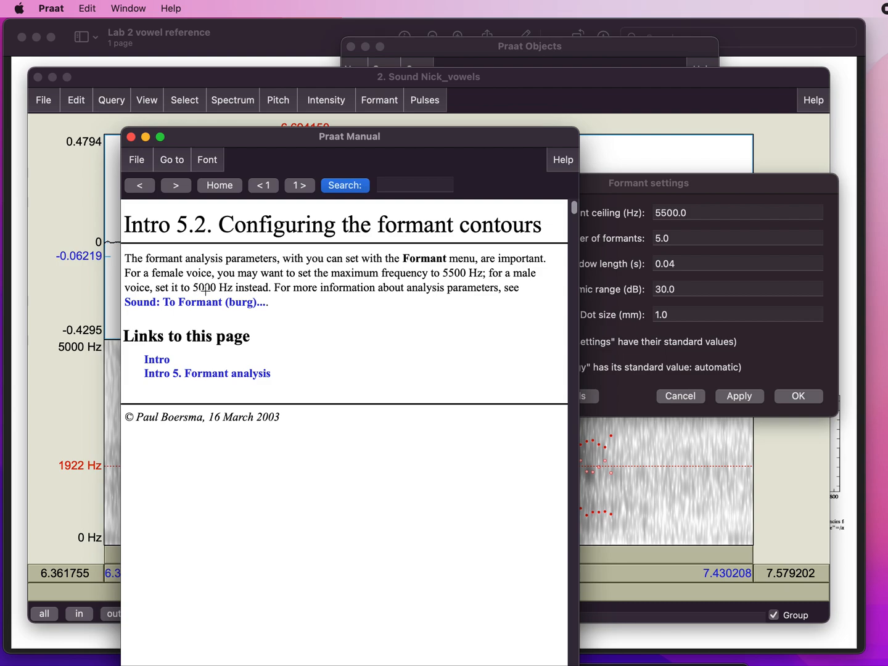
pyautogui.moveTo(246, 138); pyautogui.dragTo(887, 308)
# - Set the formant ceiling to 5000 Hz and apply it to the displayed word
pyautogui.click(704, 211)
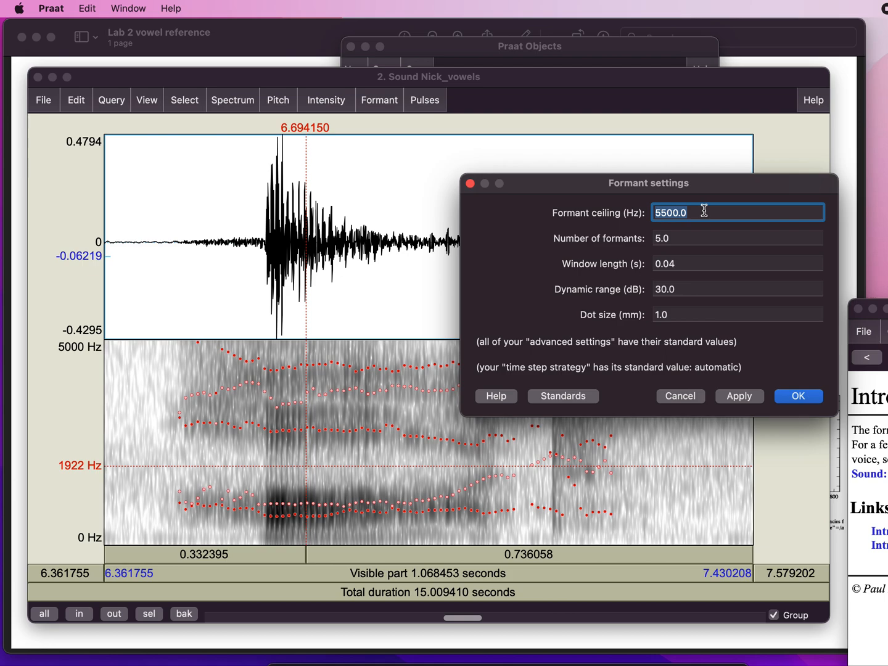
pyautogui.write('5000')
pyautogui.click(754, 398)
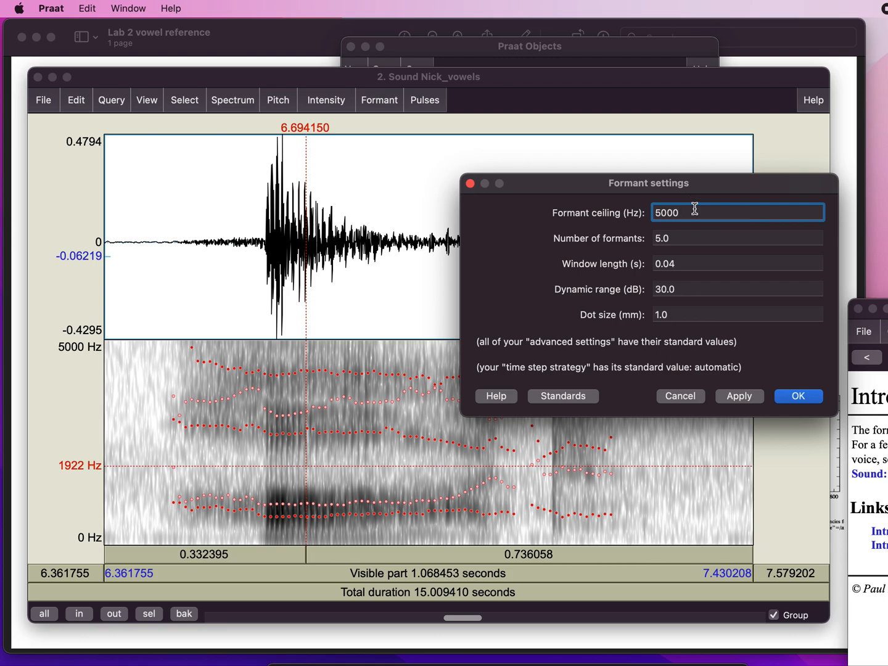
# - Set the number of formants to 4 and the formant ceiling to 4000 Hz, and accept the formant settings
pyautogui.press('super+Tab')
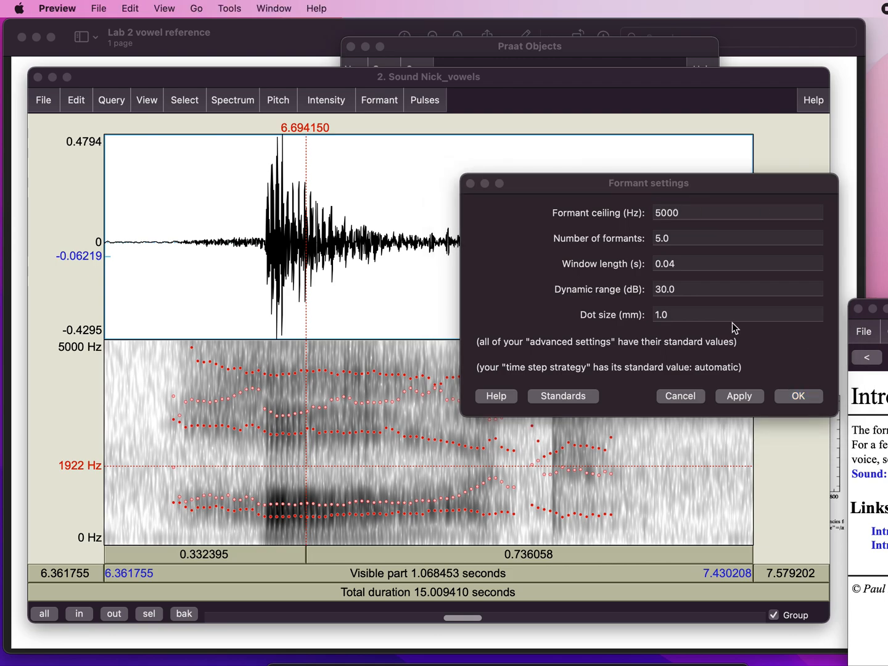
pyautogui.click(691, 235)
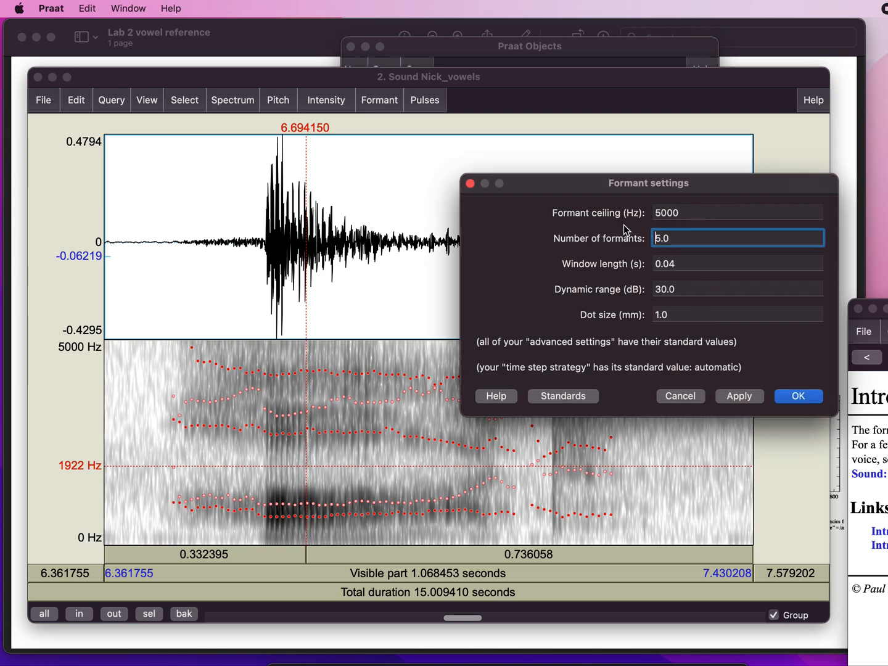
pyautogui.press('Delete')
pyautogui.press('Delete')
pyautogui.press('Delete')
pyautogui.write('4')
pyautogui.doubleClick(696, 213)
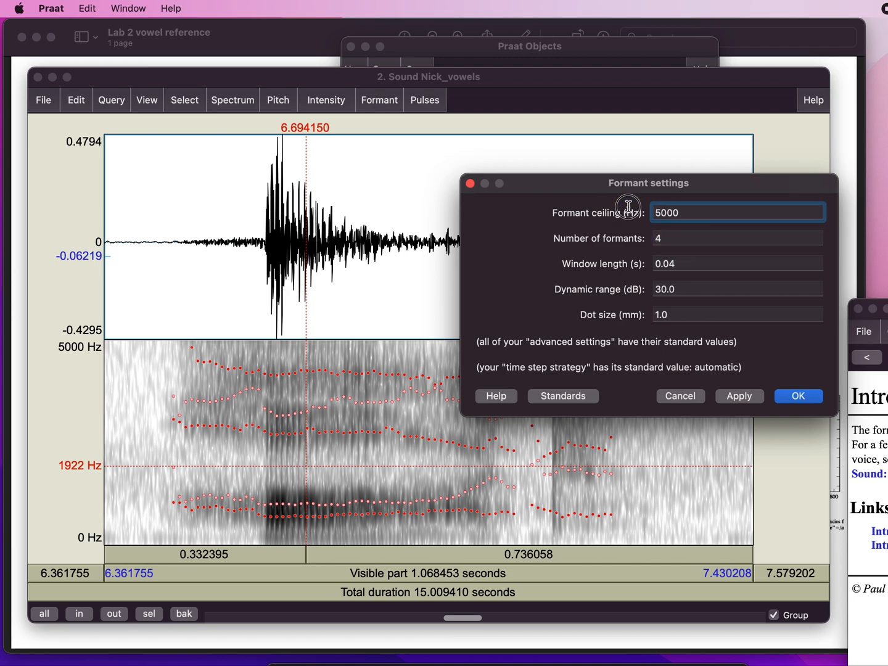
pyautogui.write('4000')
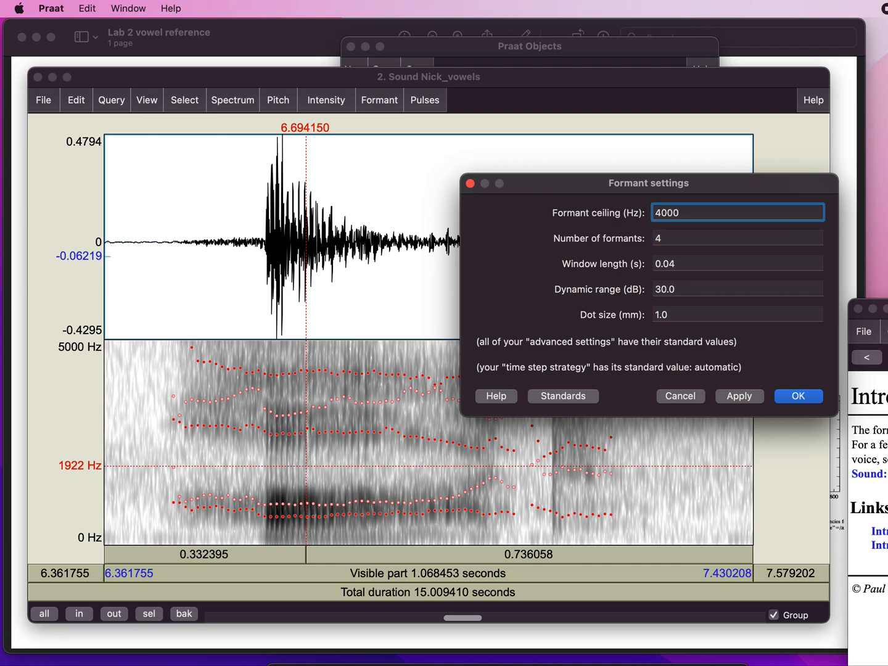
pyautogui.click(733, 397)
pyautogui.click(798, 397)
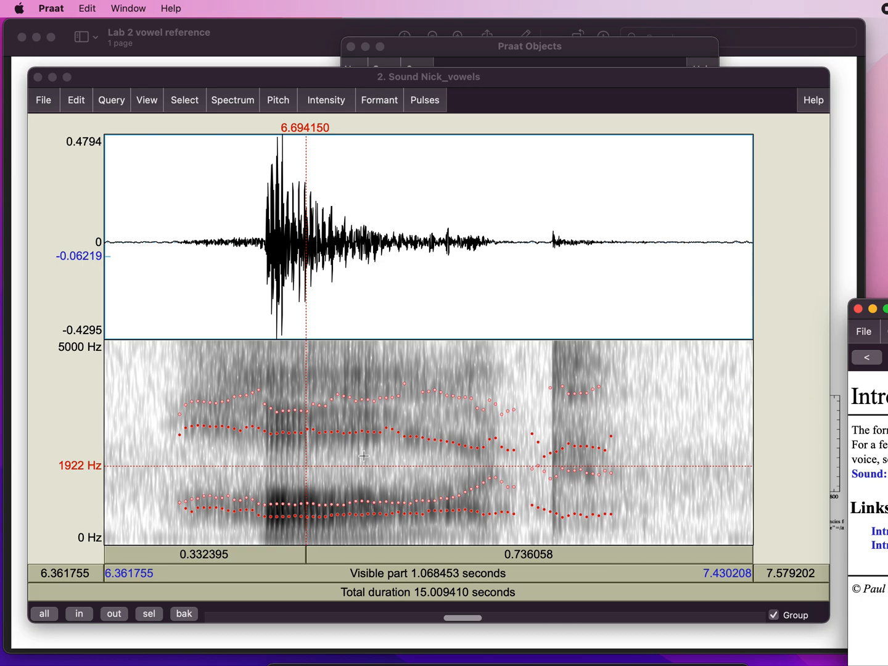
# - List the vowel's formant frequencies at about 6.77 s and bring up the Lab 2 vowel reference in Preview for comparison
pyautogui.click(354, 501)
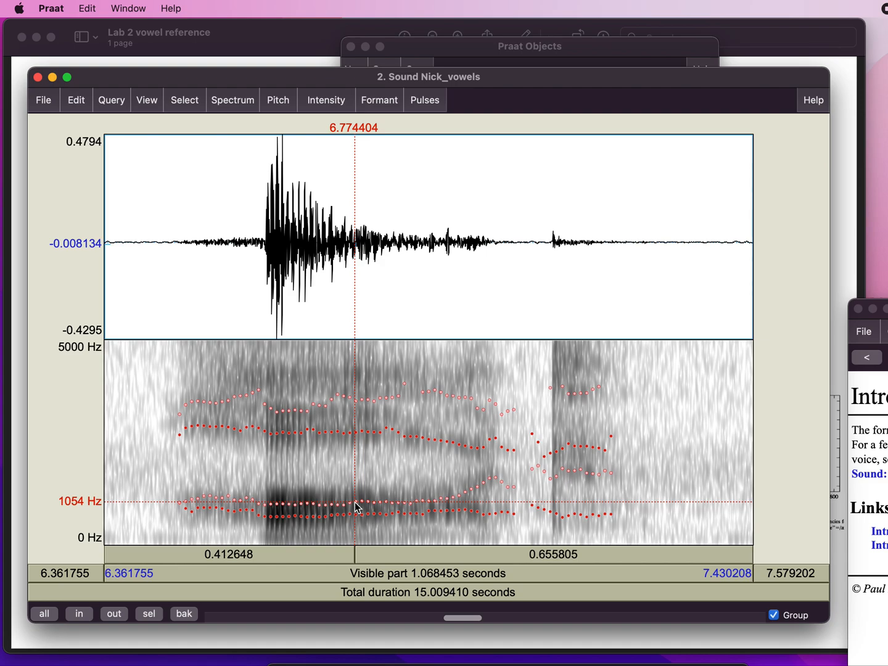
pyautogui.click(389, 102)
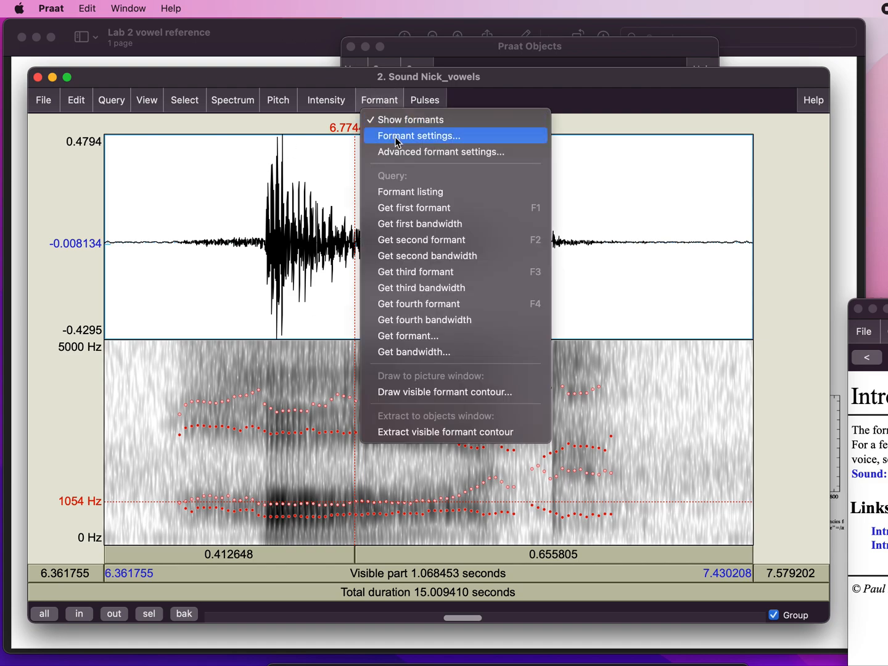
pyautogui.click(395, 192)
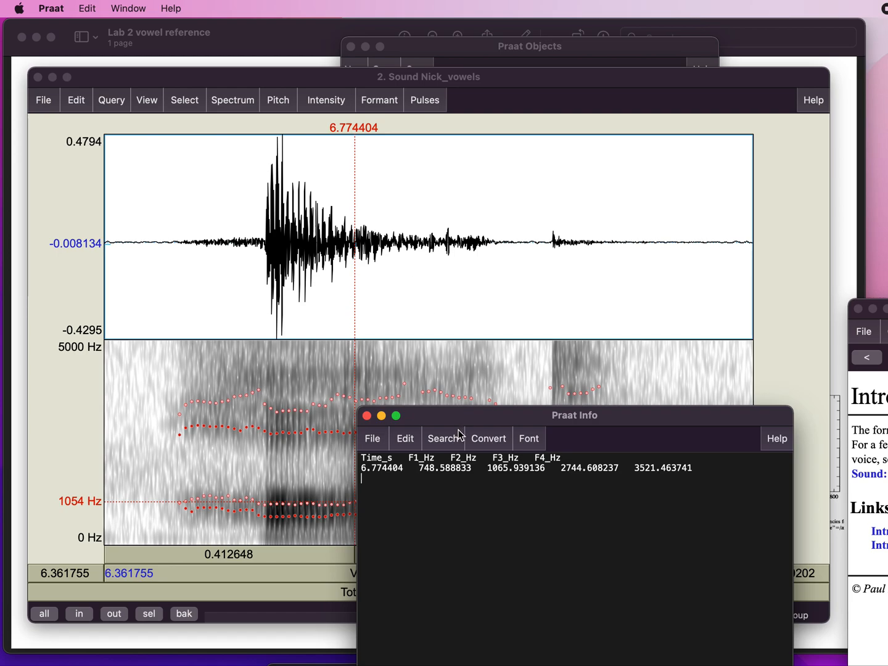
pyautogui.moveTo(460, 420); pyautogui.dragTo(402, 226)
pyautogui.click(360, 274)
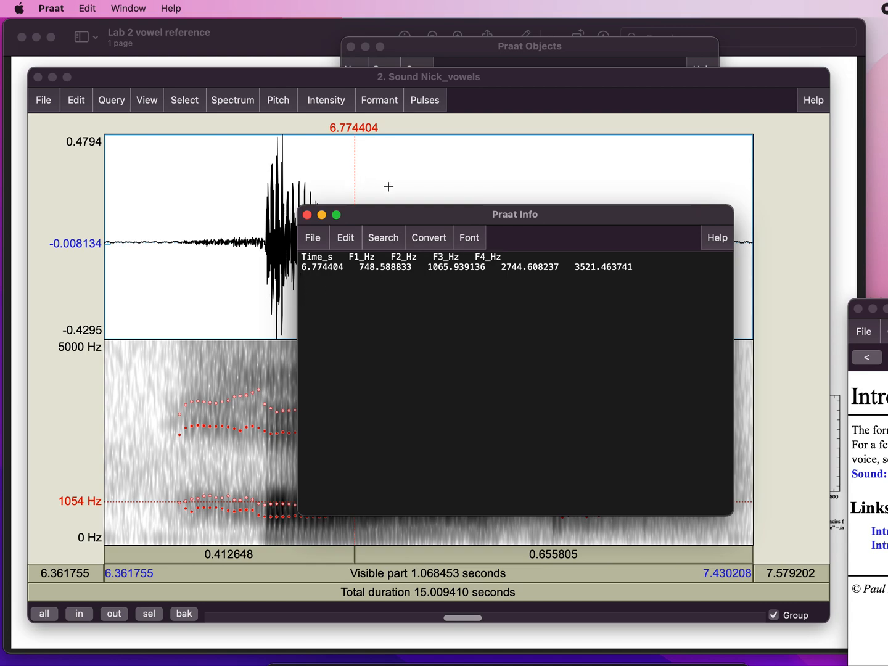
pyautogui.moveTo(400, 214); pyautogui.dragTo(497, 206)
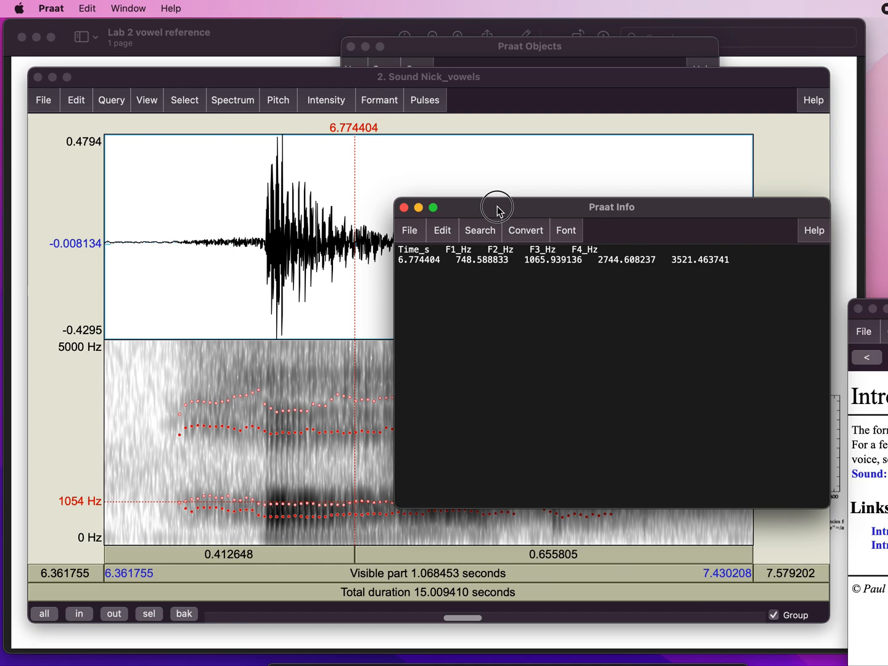
pyautogui.click(209, 29)
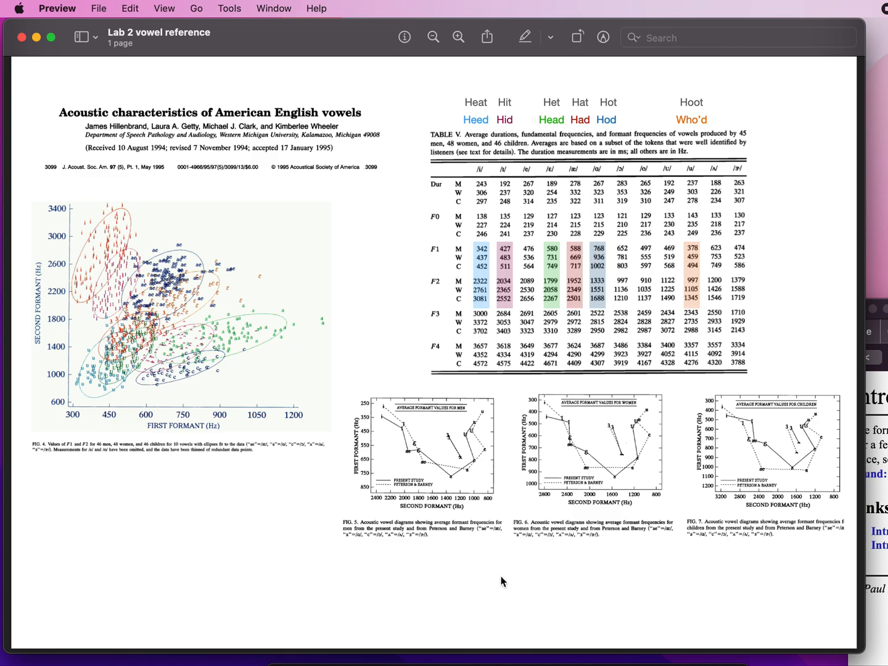
# - Return to Praat and rearrange its windows so the formant listing can be compared with the reference table's F1 and F2 values
pyautogui.press('cmd+Tab')
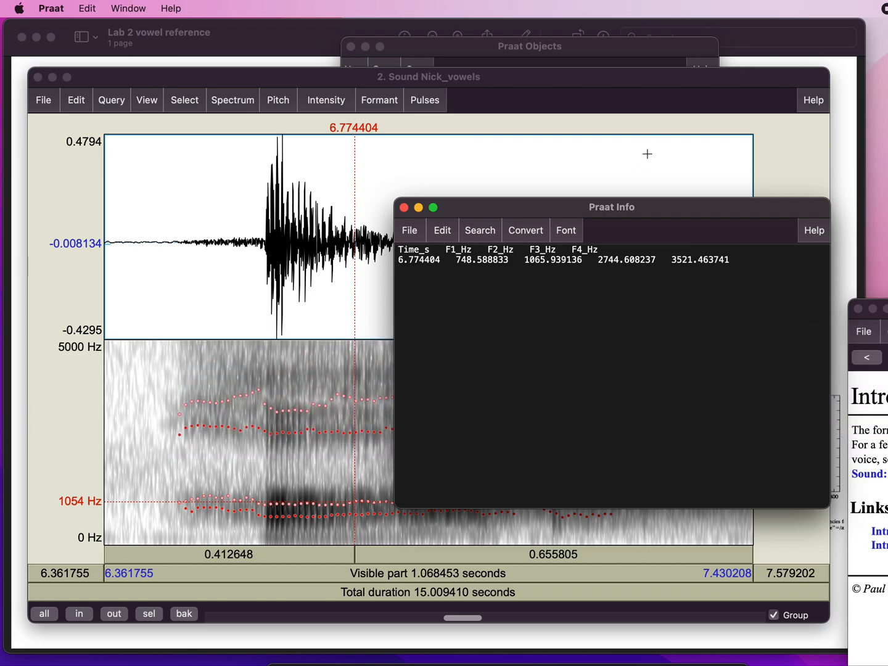
pyautogui.moveTo(564, 206); pyautogui.dragTo(426, 98)
pyautogui.moveTo(634, 85); pyautogui.dragTo(635, 528)
pyautogui.moveTo(574, 43); pyautogui.dragTo(290, 453)
pyautogui.moveTo(501, 107); pyautogui.dragTo(255, 154)
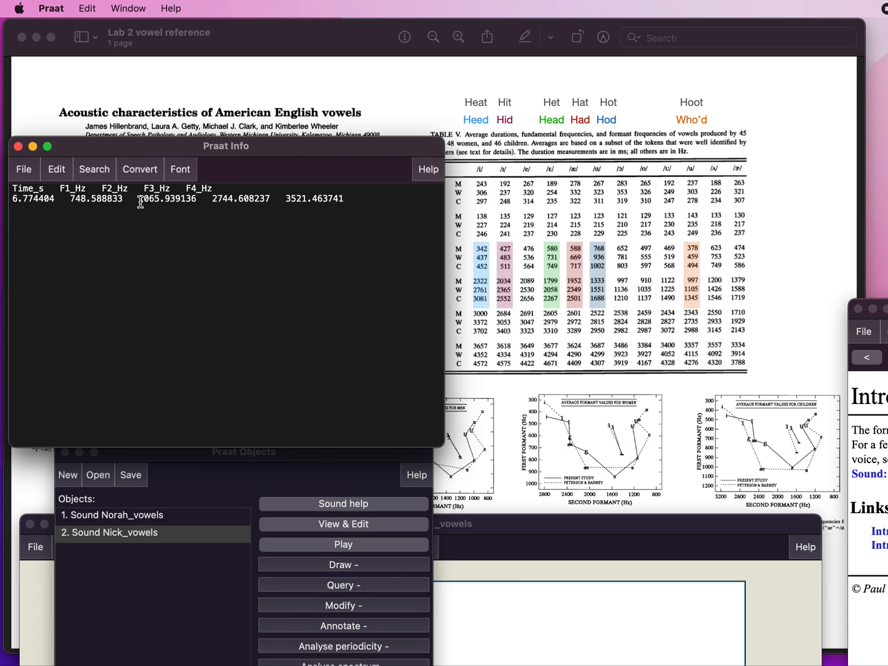
pyautogui.moveTo(142, 202); pyautogui.dragTo(164, 202)
pyautogui.moveTo(165, 146); pyautogui.dragTo(647, 358)
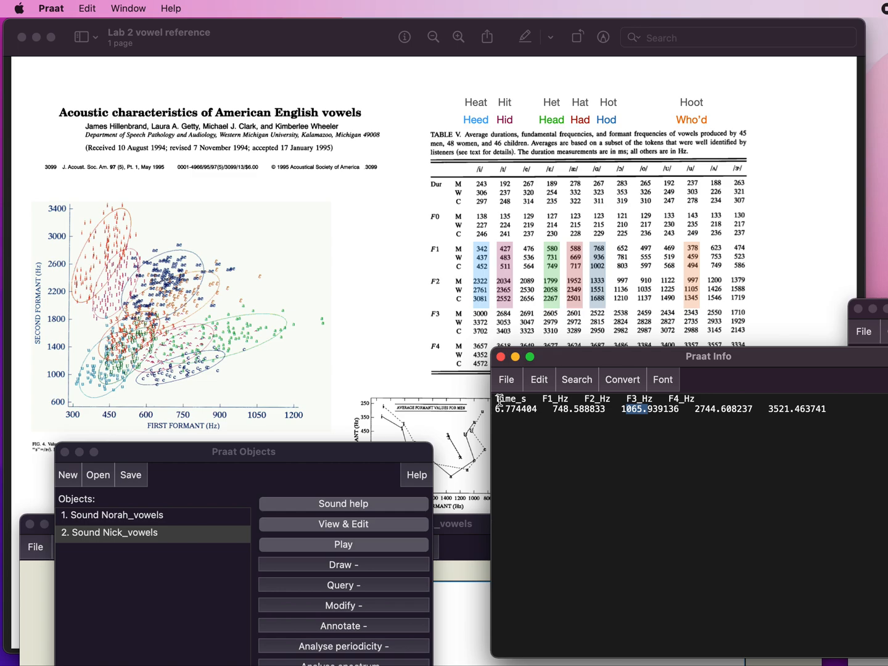
# - Uncover the Praat Objects window, and close the formant listing and the Nick_vowels sound editor
pyautogui.moveTo(216, 452); pyautogui.dragTo(247, 207)
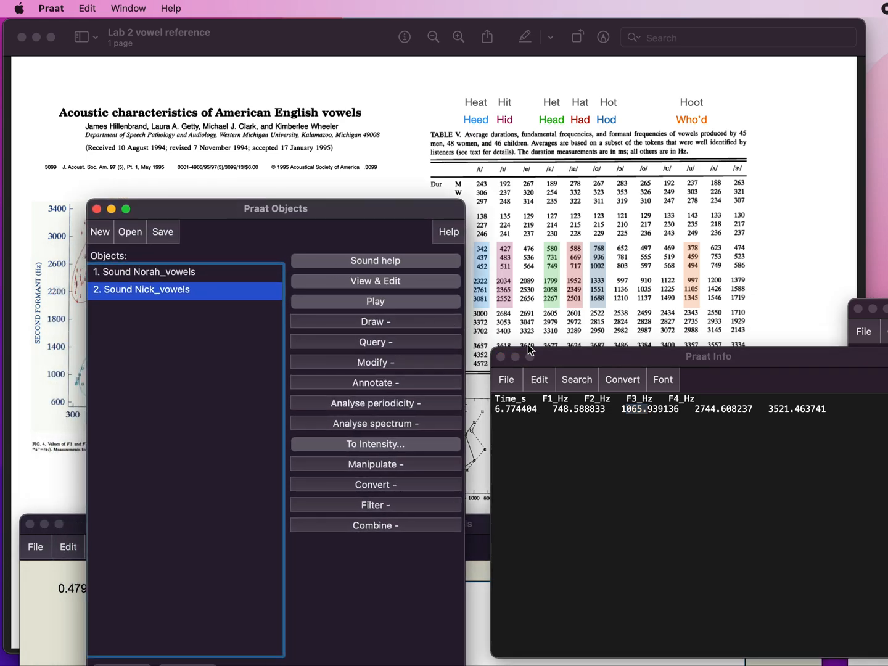
pyautogui.moveTo(572, 354); pyautogui.dragTo(485, 237)
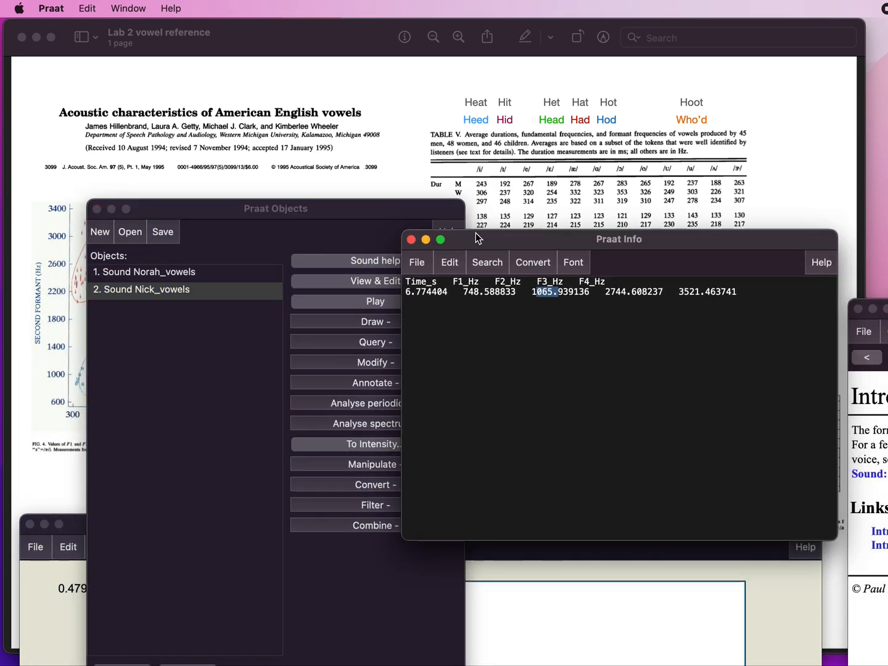
pyautogui.click(412, 240)
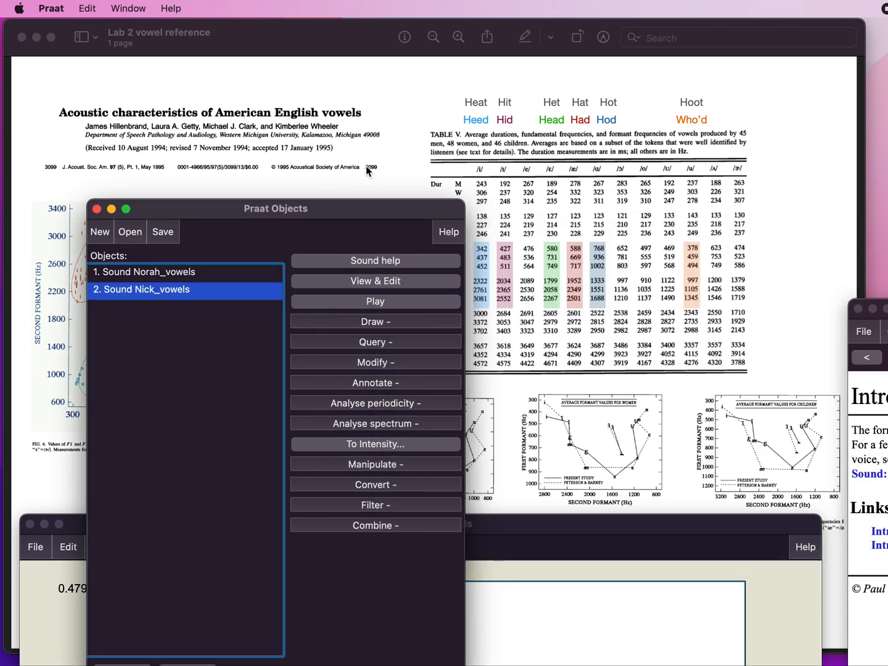
pyautogui.moveTo(582, 532); pyautogui.dragTo(756, 352)
pyautogui.press('super+w')
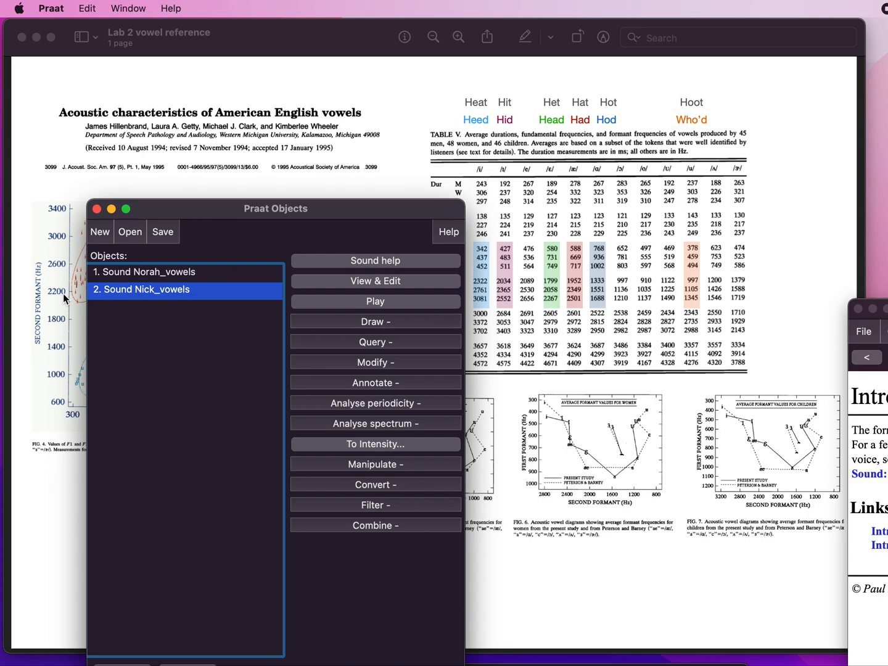
# - Open the Norah_vowels sound for viewing and zoom to the word sequence from about 65.28 to 78.64 s
pyautogui.click(124, 272)
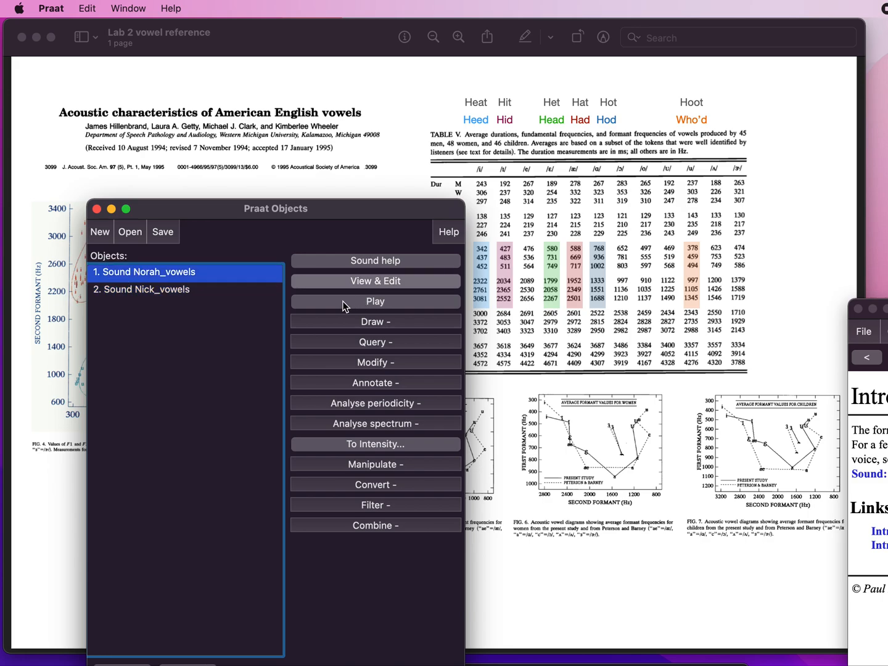
pyautogui.click(344, 280)
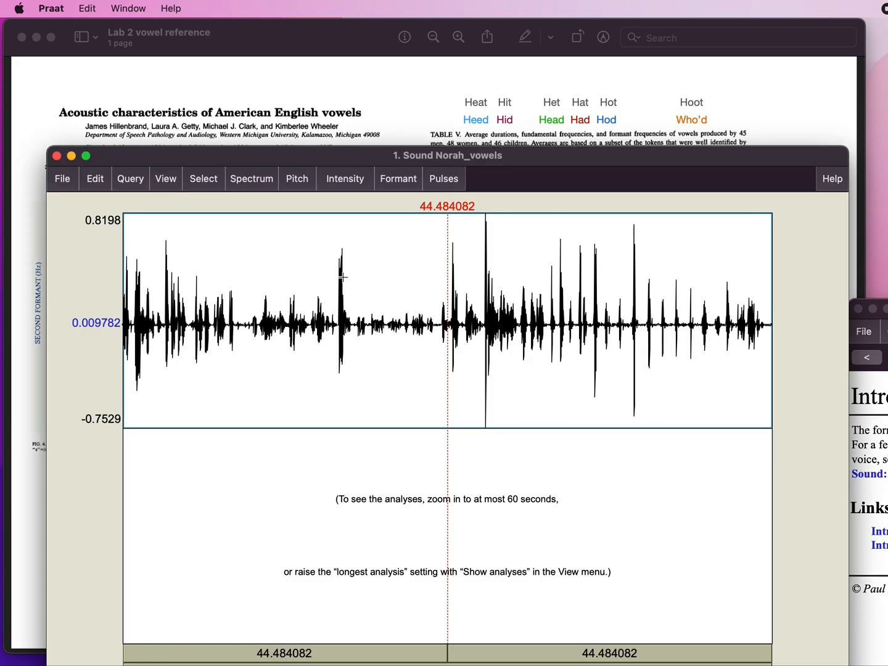
pyautogui.click(473, 331)
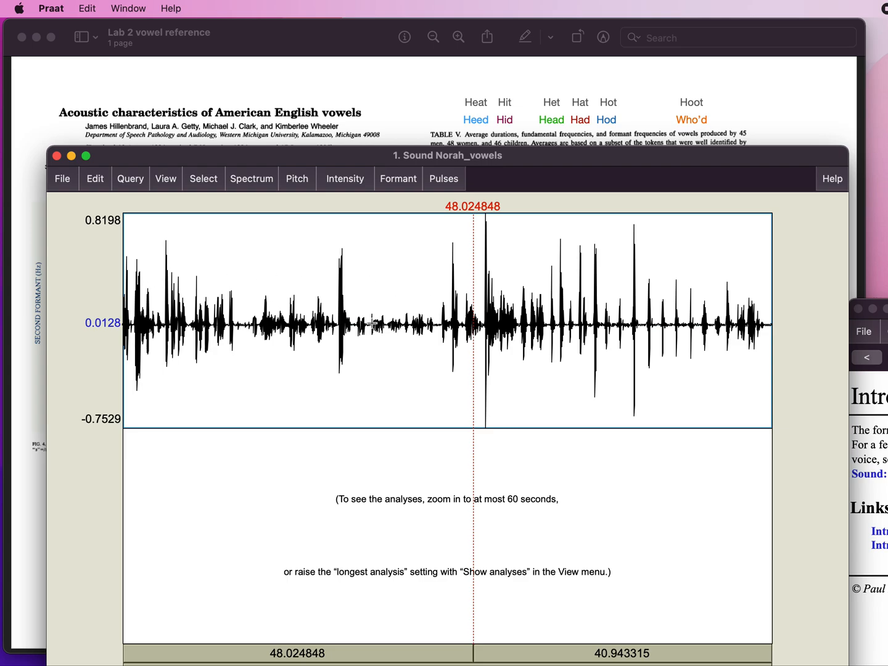
pyautogui.moveTo(425, 308); pyautogui.dragTo(174, 316)
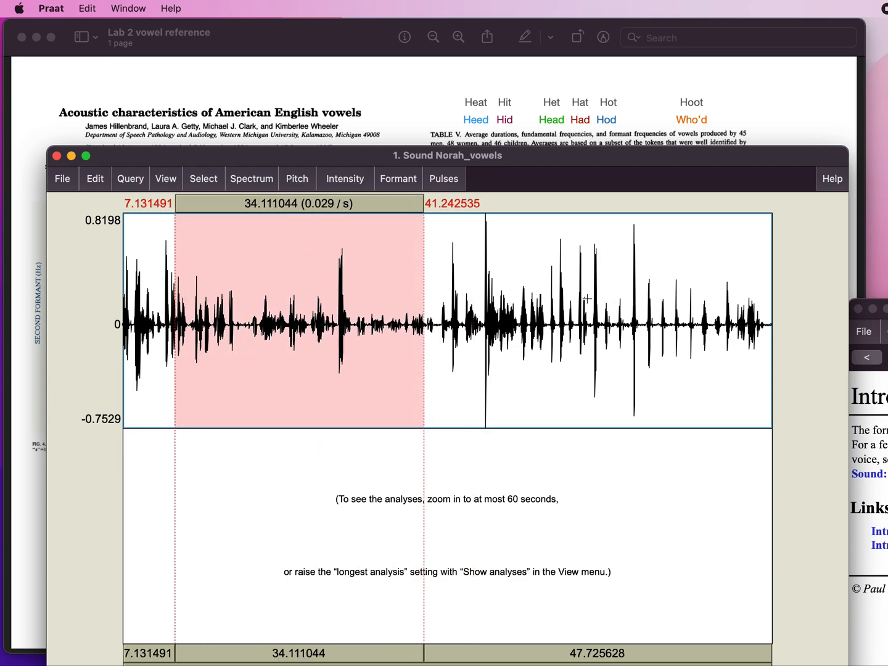
pyautogui.click(605, 300)
pyautogui.moveTo(599, 300)
pyautogui.mouseDown()
pyautogui.moveTo(710, 303)
pyautogui.moveTo(696, 302)
pyautogui.mouseUp()
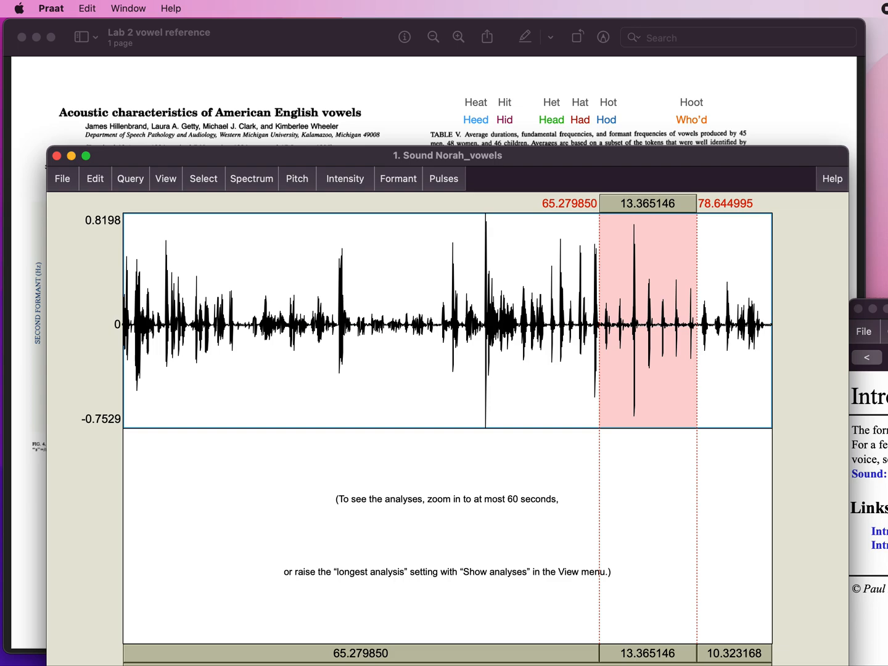
pyautogui.press('super+n')
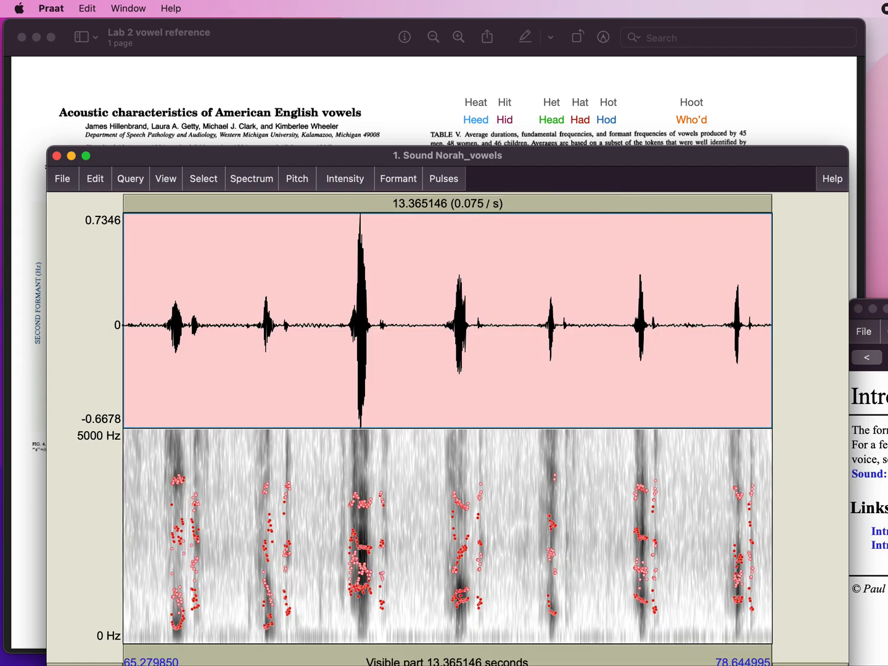
# - Play the start of the sequence, select its first word from about 65.83 to 67.22 s, and zoom to that selection
pyautogui.click(252, 481)
pyautogui.click(221, 327)
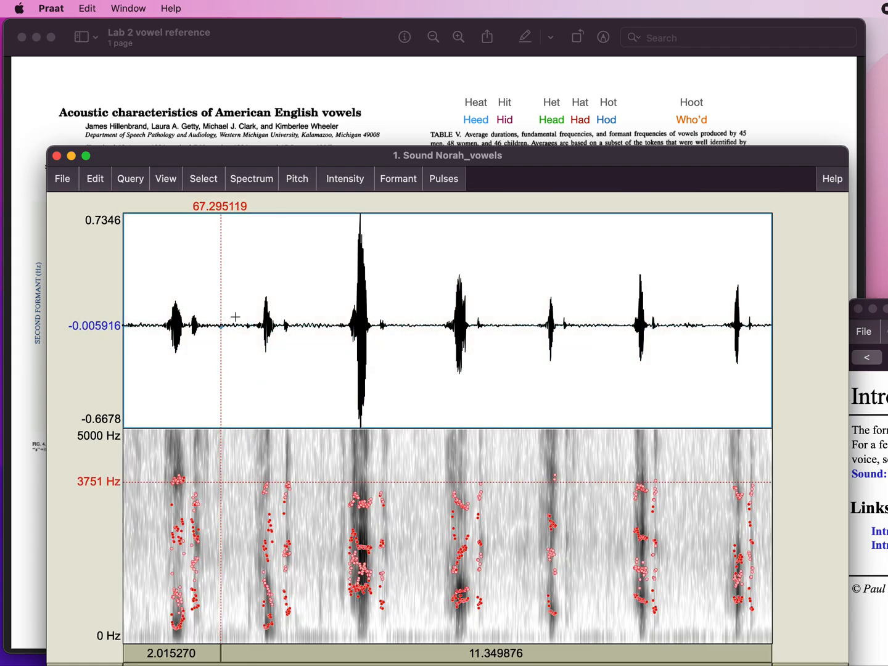
pyautogui.click(239, 317)
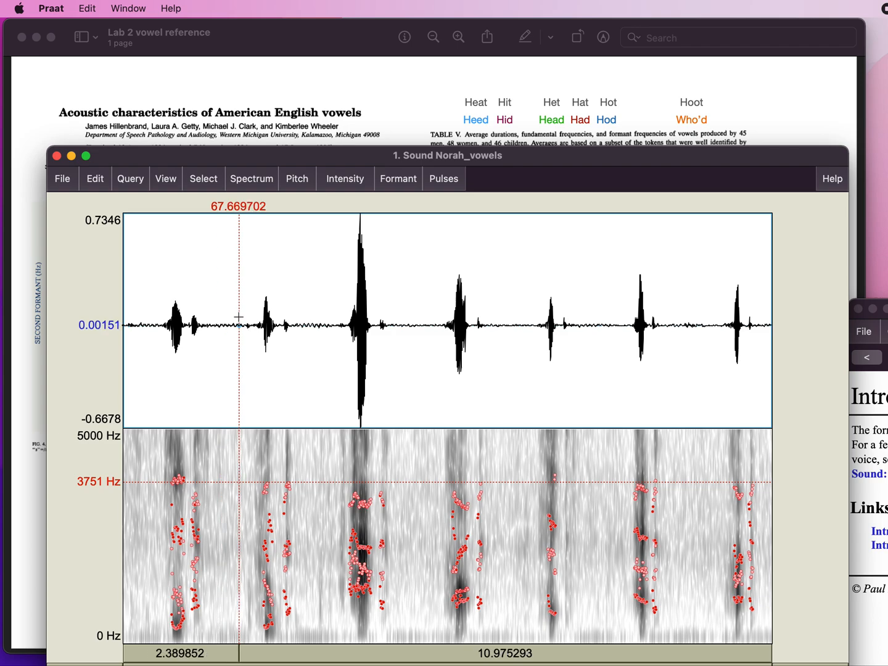
pyautogui.click(148, 310)
pyautogui.press('Tab')
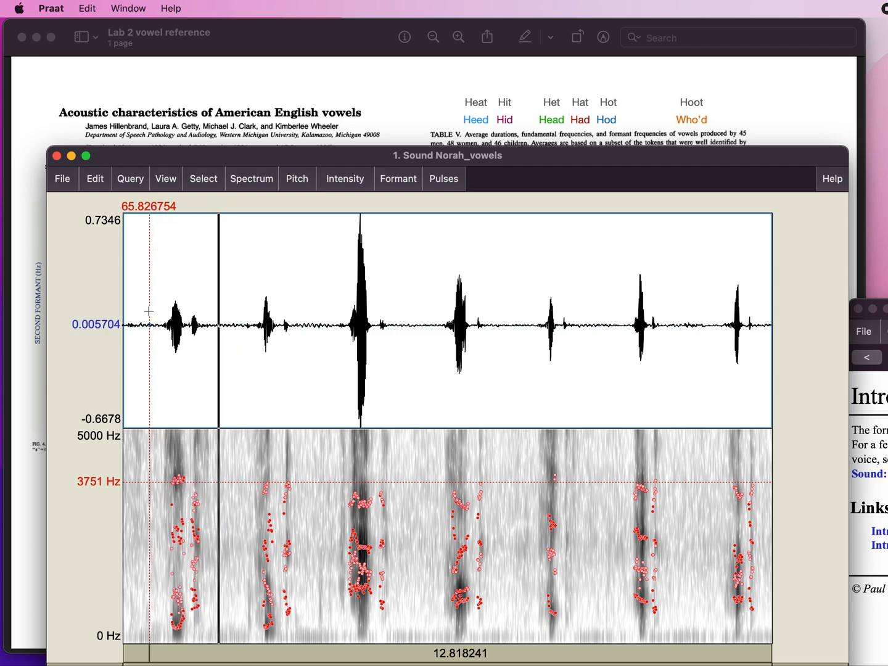
pyautogui.press('Tab')
pyautogui.moveTo(150, 321); pyautogui.dragTo(217, 320)
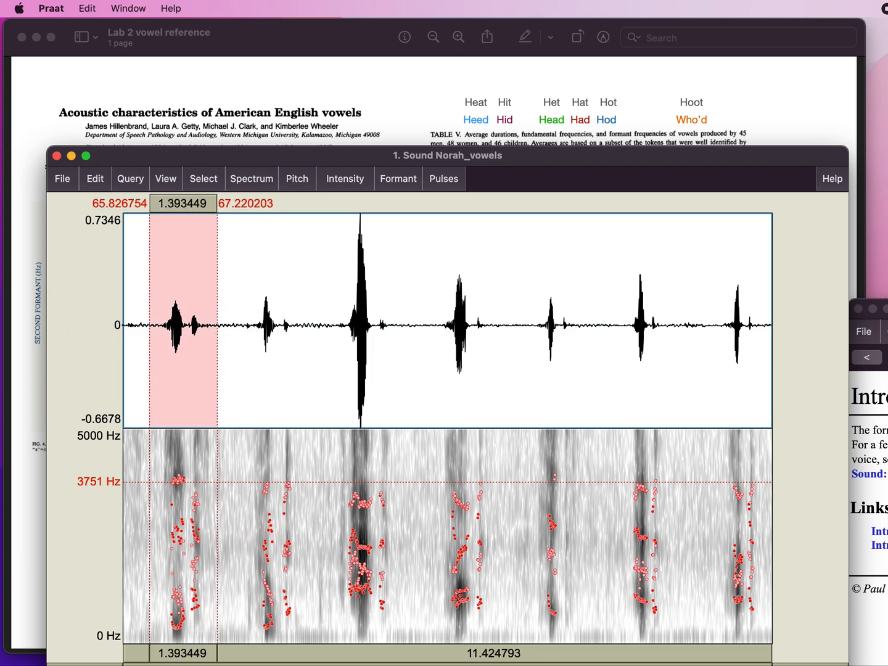
pyautogui.moveTo(349, 158); pyautogui.dragTo(358, 45)
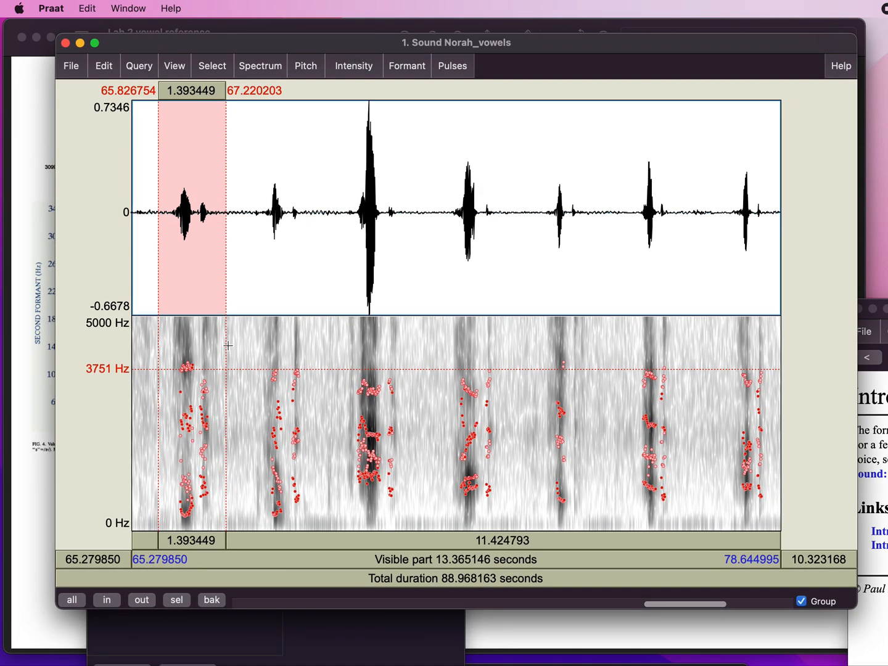
pyautogui.click(175, 601)
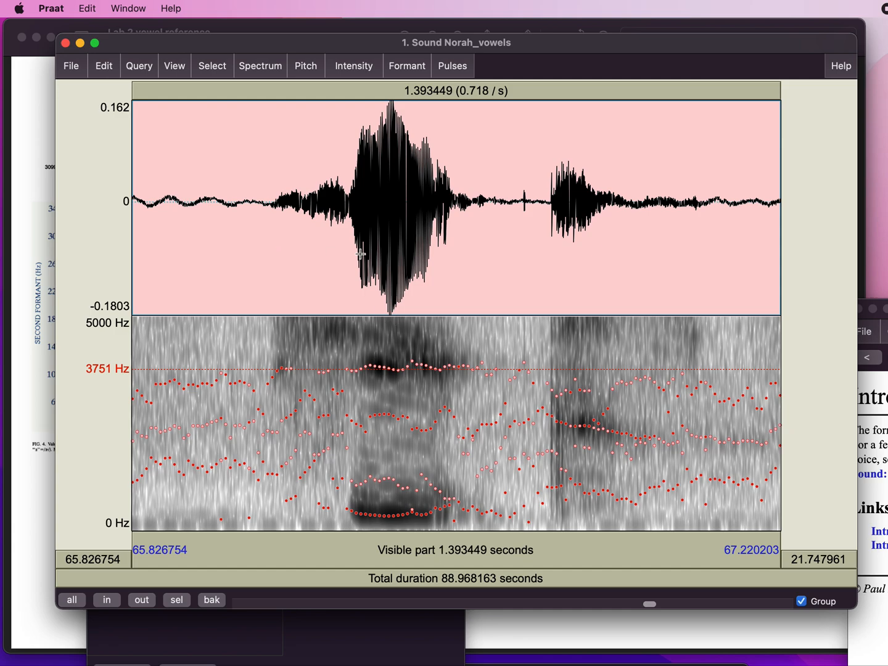
# - Play the word and select its vowel portion from about 66.29 to 66.50 s
pyautogui.click(283, 201)
pyautogui.click(267, 204)
pyautogui.press('Tab')
pyautogui.click(430, 375)
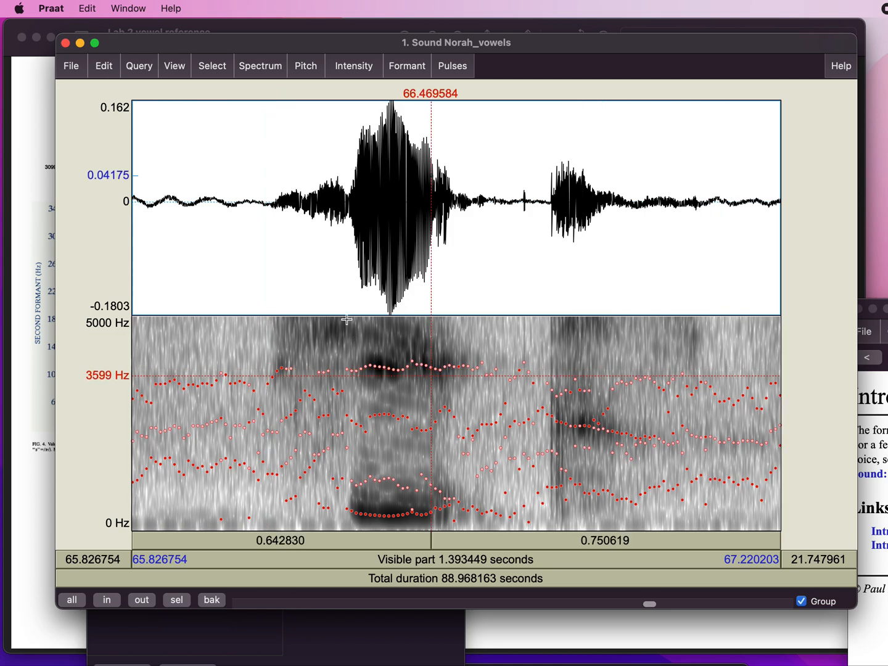
pyautogui.moveTo(347, 219); pyautogui.dragTo(444, 231)
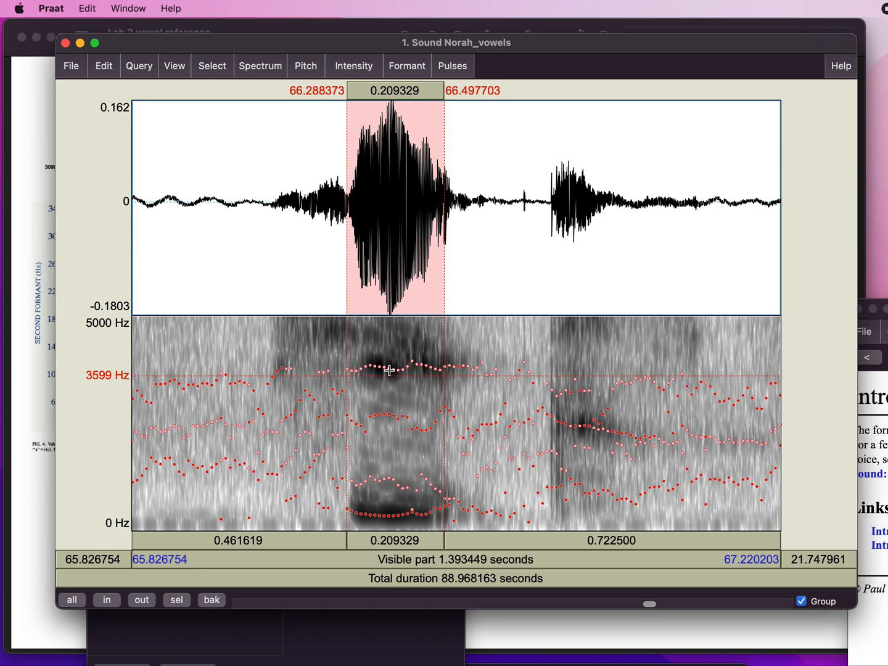
# - Open the formant settings clear of the vowel, and apply a formant ceiling of 8000 Hz with 5 formants
pyautogui.click(414, 68)
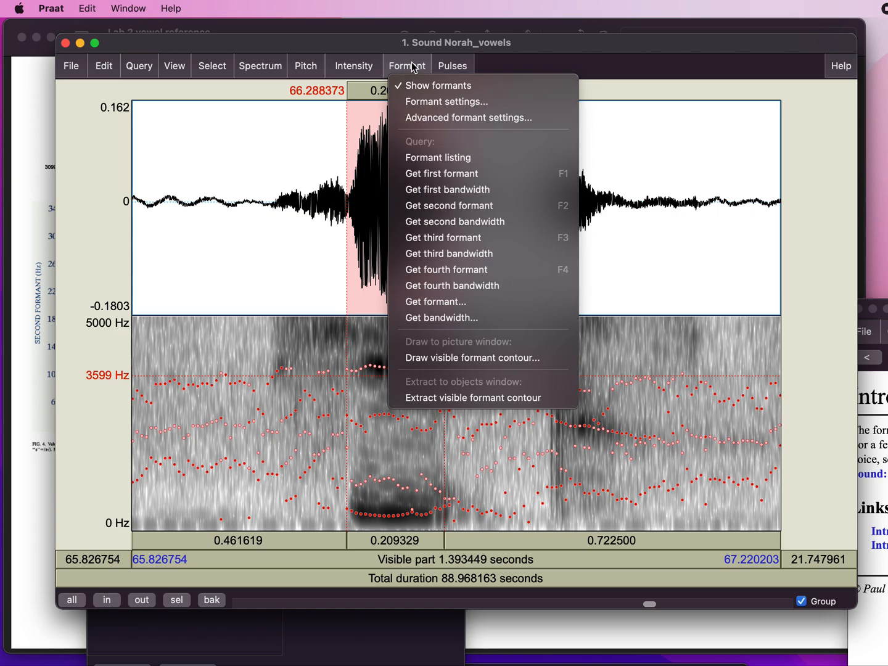
pyautogui.click(425, 105)
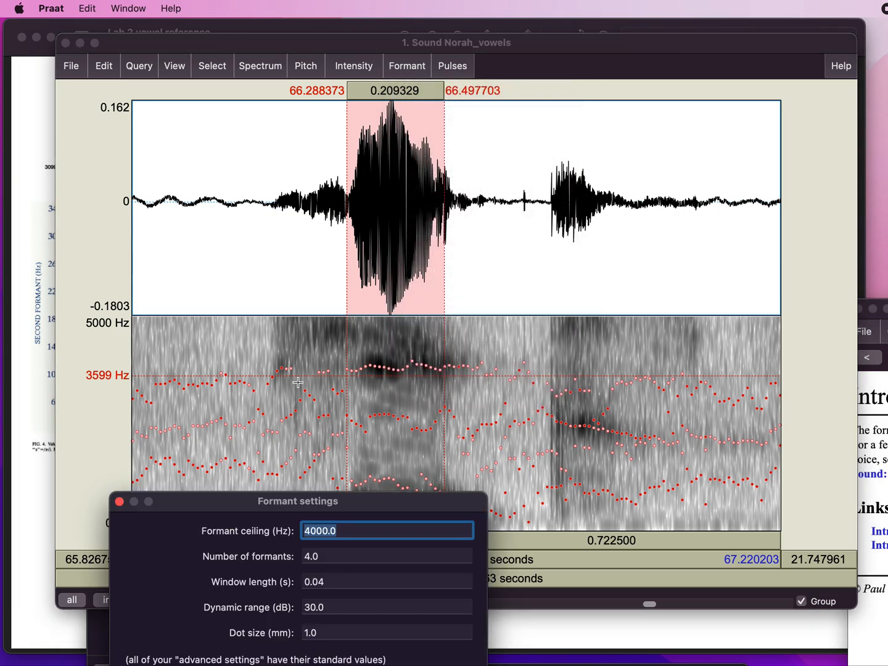
pyautogui.moveTo(236, 506); pyautogui.dragTo(626, 231)
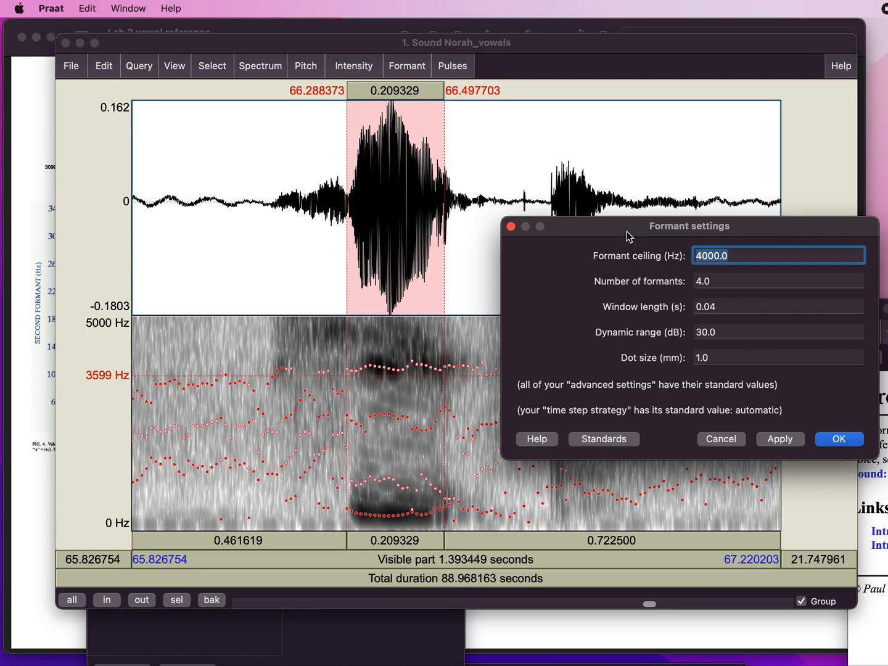
pyautogui.write('8000')
pyautogui.click(721, 282)
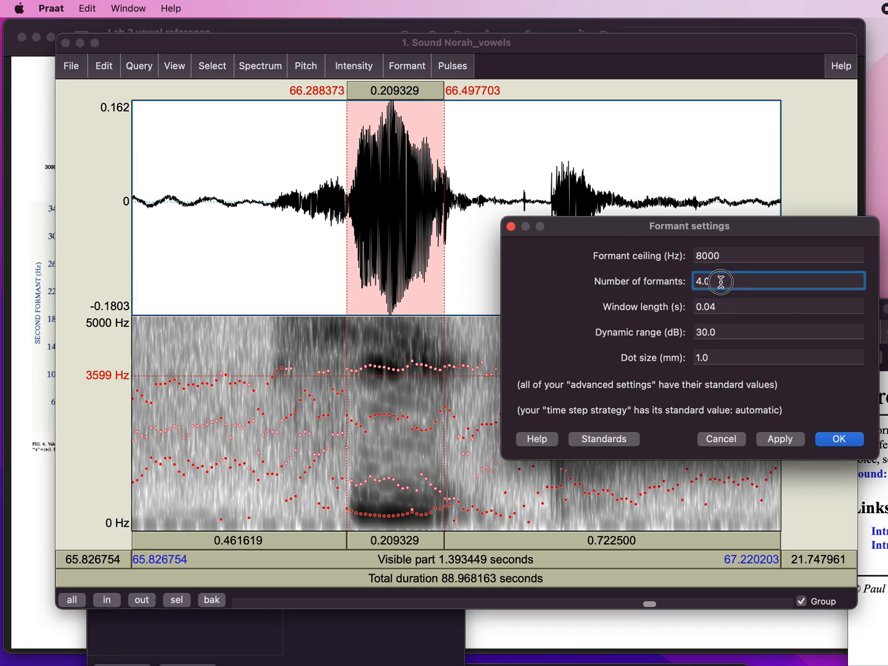
pyautogui.moveTo(720, 280); pyautogui.dragTo(635, 283)
pyautogui.write('5')
pyautogui.click(772, 440)
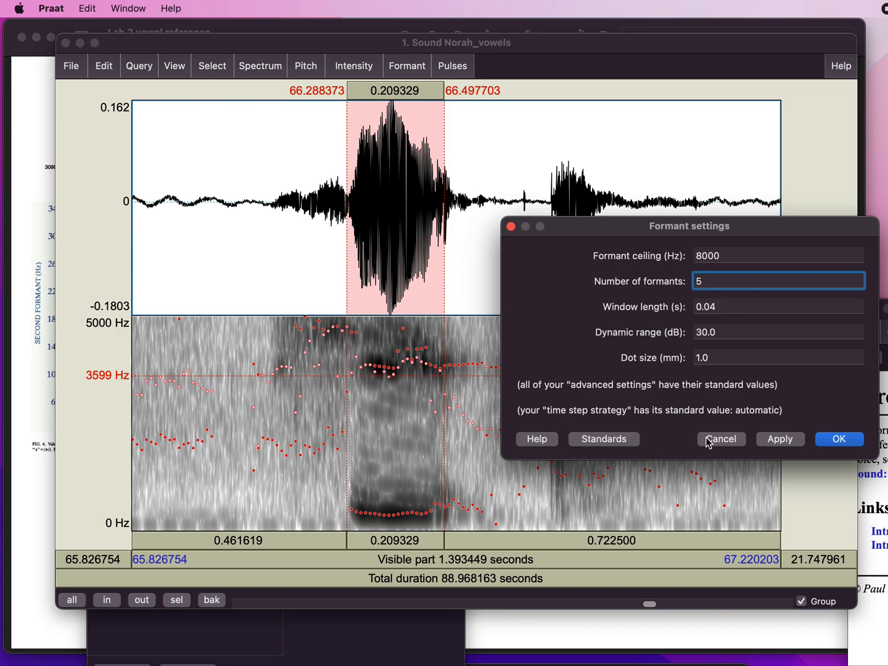
# - Try a formant ceiling of 5000 Hz on the displayed word
pyautogui.doubleClick(736, 258)
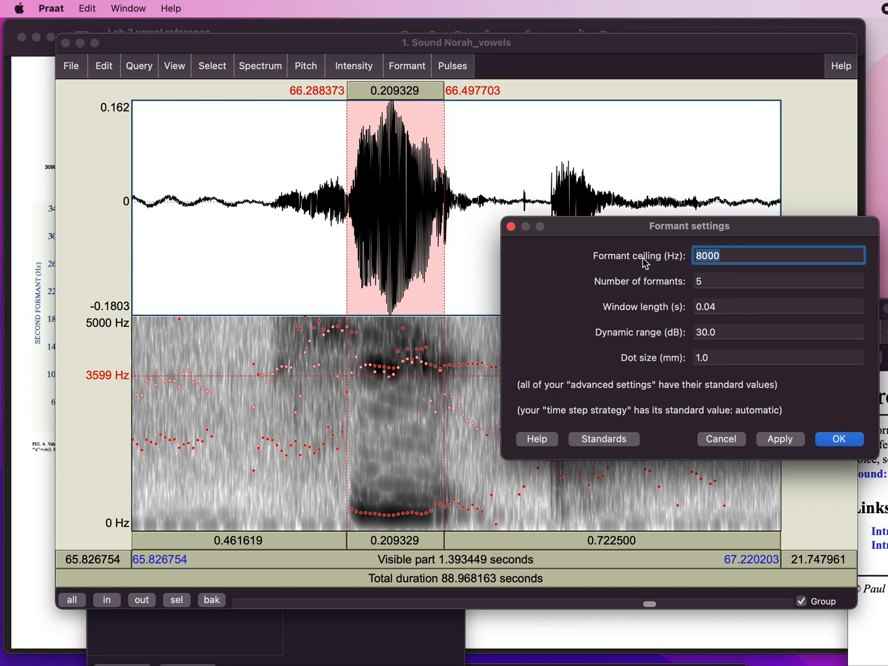
pyautogui.write('5000')
pyautogui.click(788, 440)
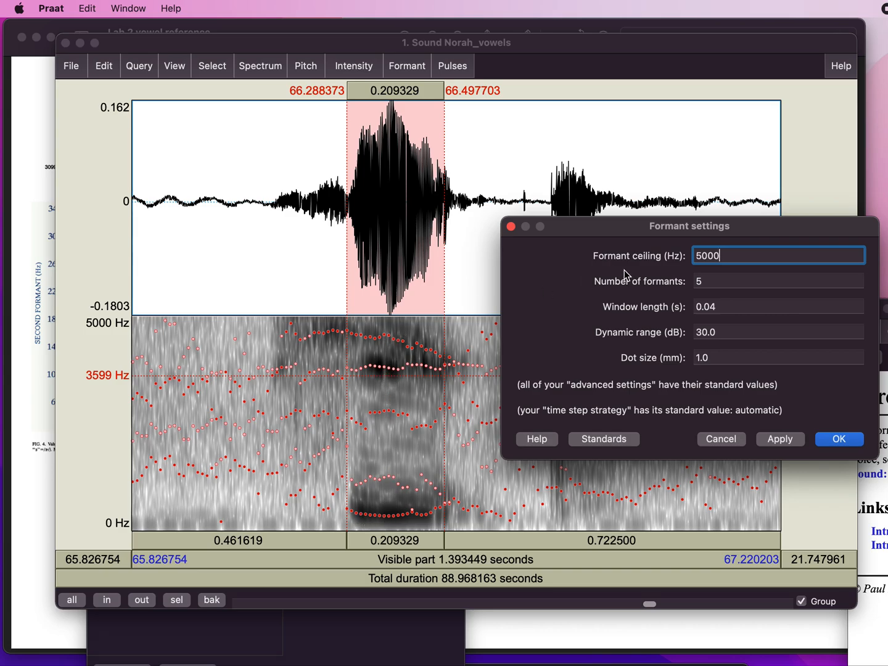
# - Set the formant ceiling back to 8000 Hz and apply it to the displayed word
pyautogui.press('BackSpace')
pyautogui.press('BackSpace')
pyautogui.press('BackSpace')
pyautogui.press('BackSpace')
pyautogui.write('8000')
pyautogui.click(779, 438)
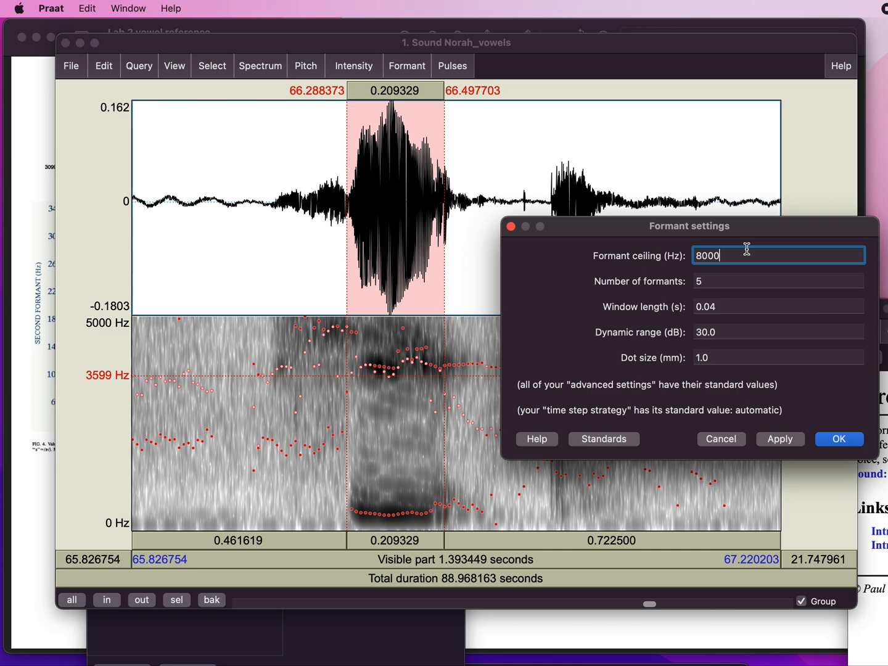
# - Set the formant ceiling to 6000 Hz and the number of formants to 3, and accept the formant settings
pyautogui.press('BackSpace')
pyautogui.press('BackSpace')
pyautogui.press('BackSpace')
pyautogui.press('BackSpace')
pyautogui.write('6000')
pyautogui.press('Tab')
pyautogui.write('3')
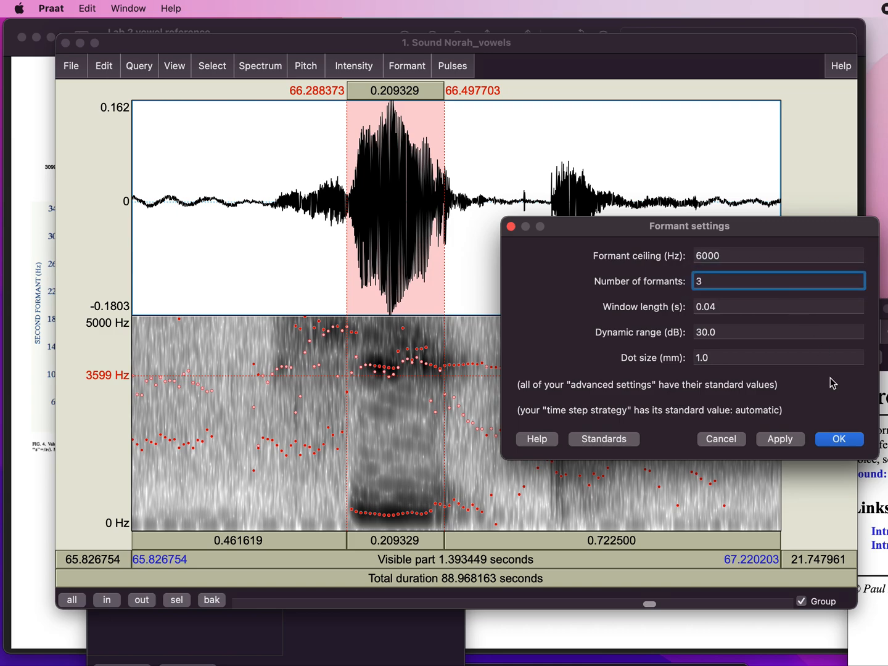
pyautogui.click(775, 440)
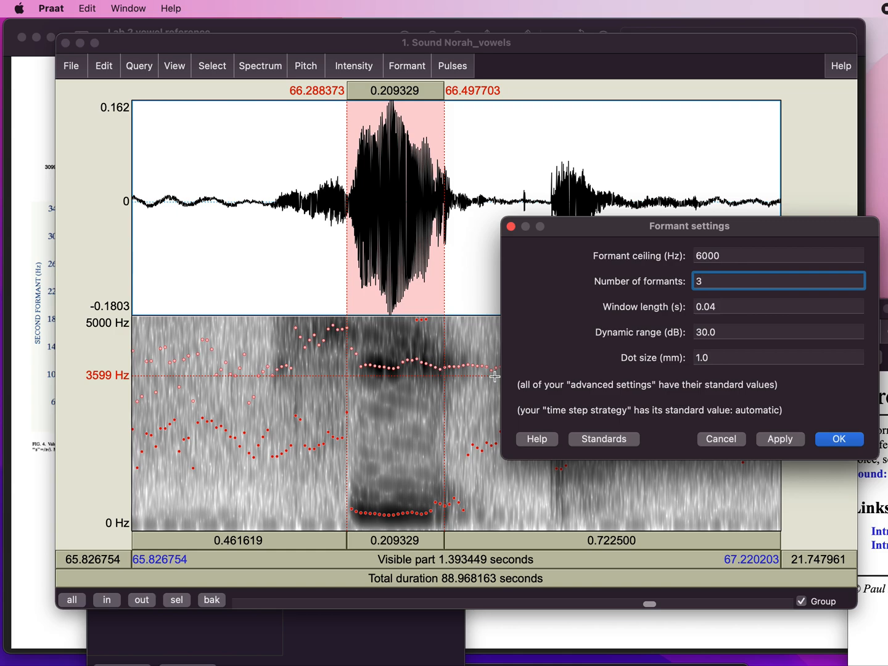
pyautogui.click(854, 441)
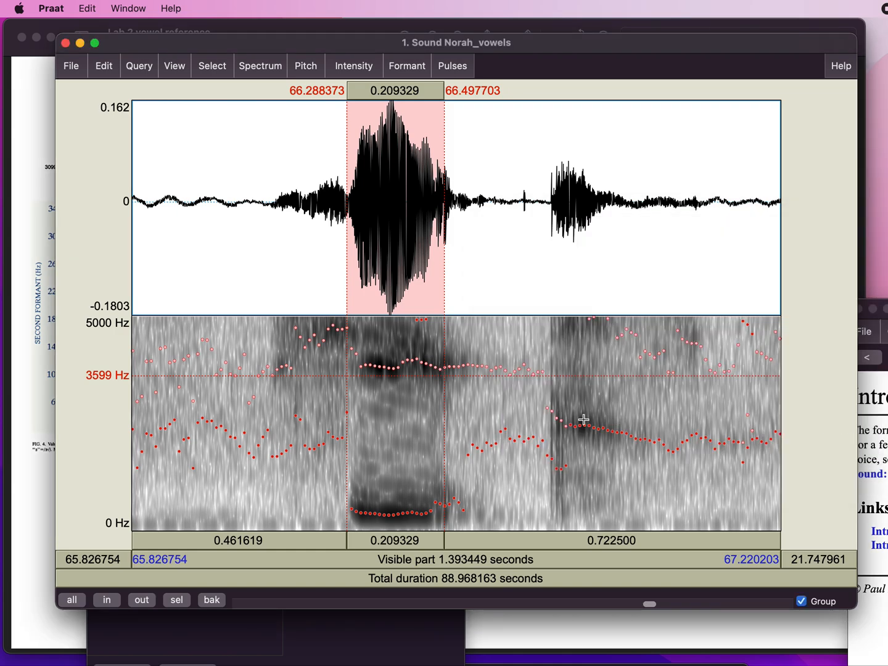
# - List the vowel's formant frequencies at about 66.39 s and place the listing over the sound editor for reading
pyautogui.click(396, 365)
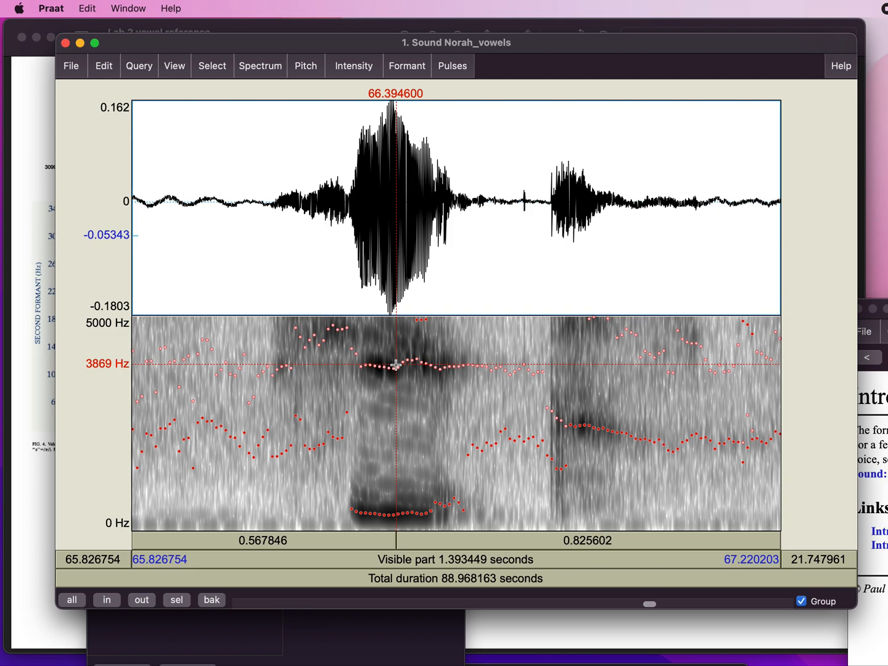
pyautogui.click(415, 67)
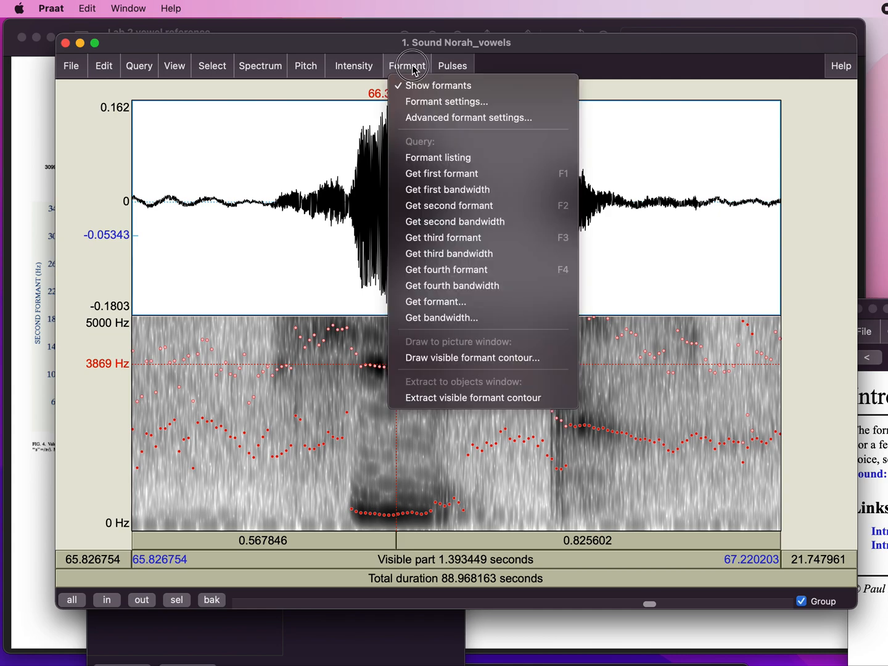
pyautogui.click(434, 159)
pyautogui.moveTo(882, 33); pyautogui.dragTo(513, 108)
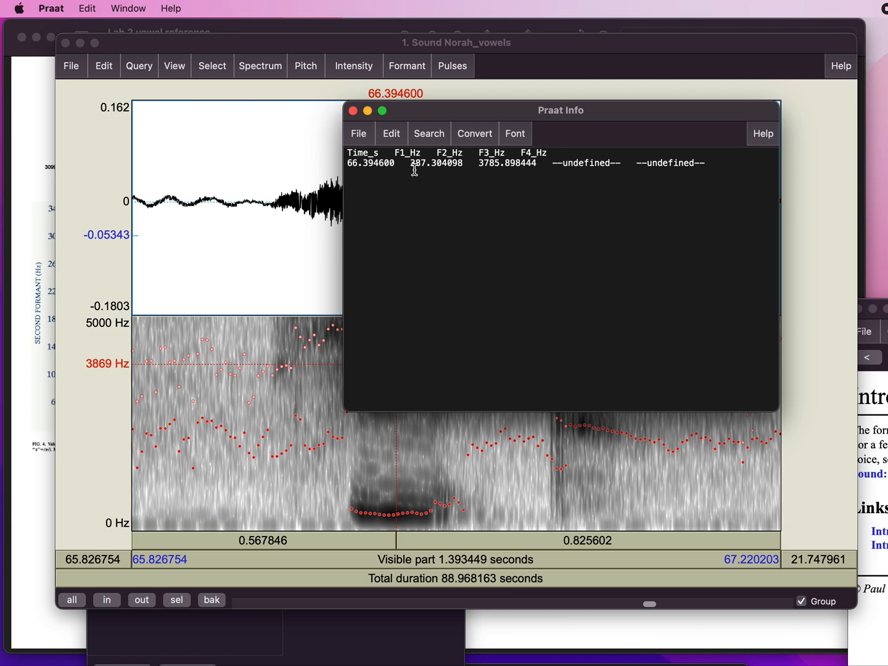
# - Move the formant listing off the word's waveform and play the recording from just before the word
pyautogui.moveTo(436, 117); pyautogui.dragTo(535, 138)
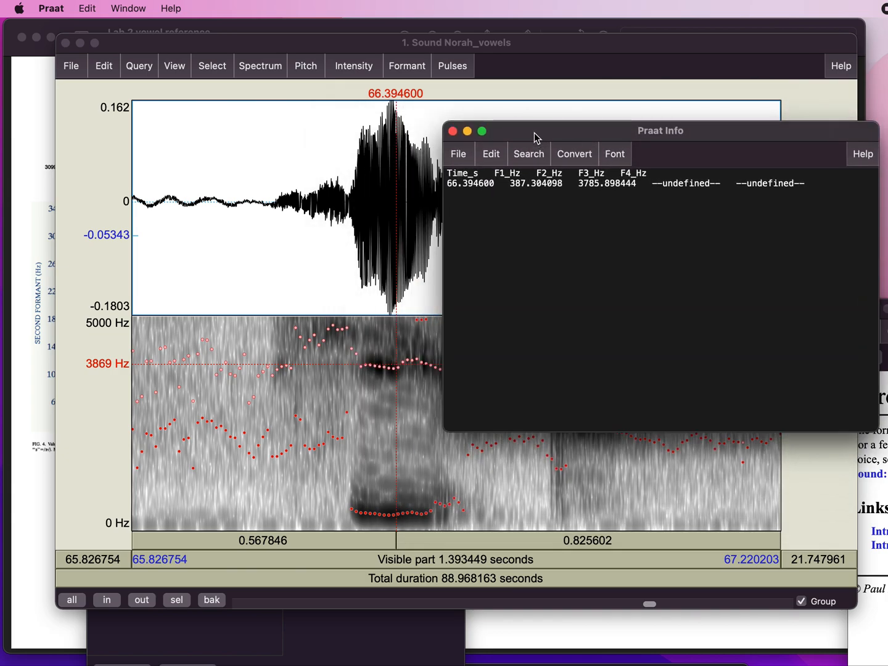
pyautogui.click(215, 308)
pyautogui.click(259, 288)
pyautogui.press('Tab')
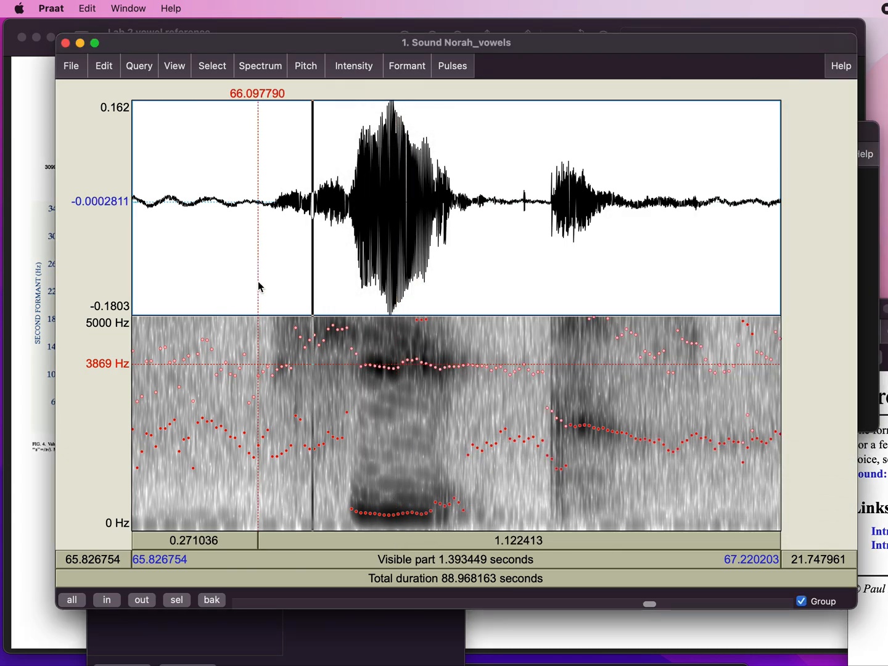
# - Bring the Lab 2 vowel reference in Preview forward and place the Praat formant listing in front of it
pyautogui.press('super+Tab')
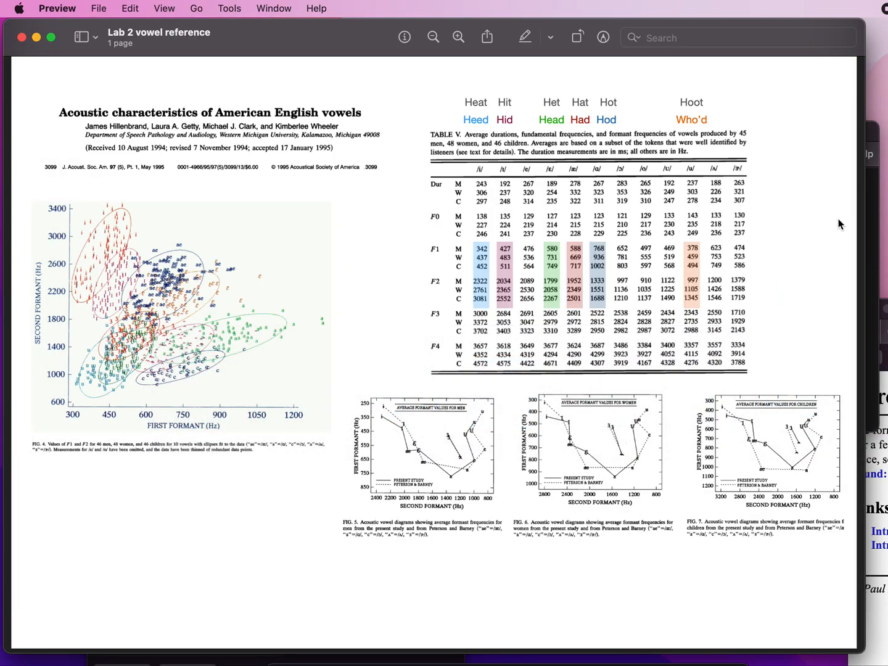
pyautogui.press('super+Tab')
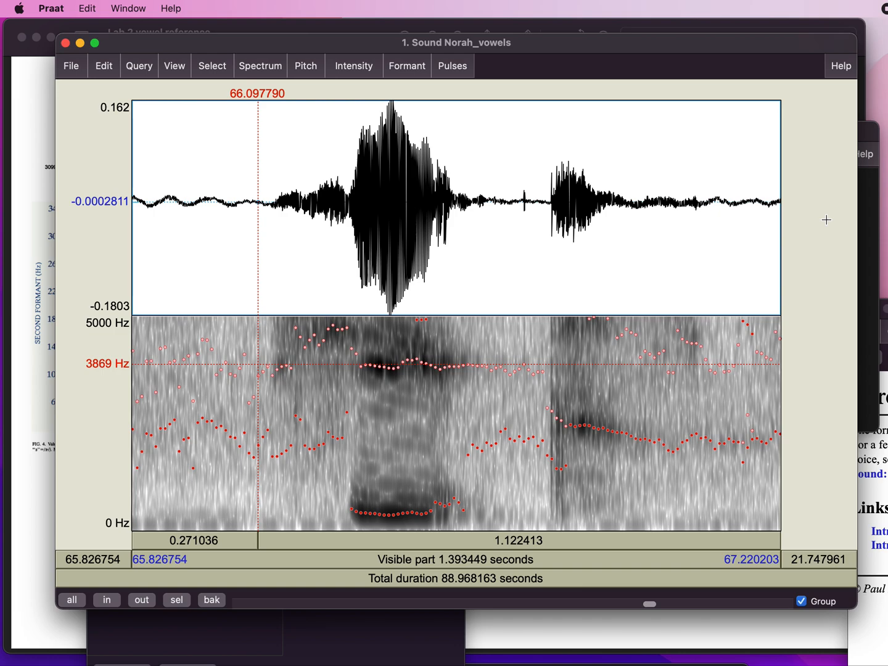
pyautogui.press('super+grave')
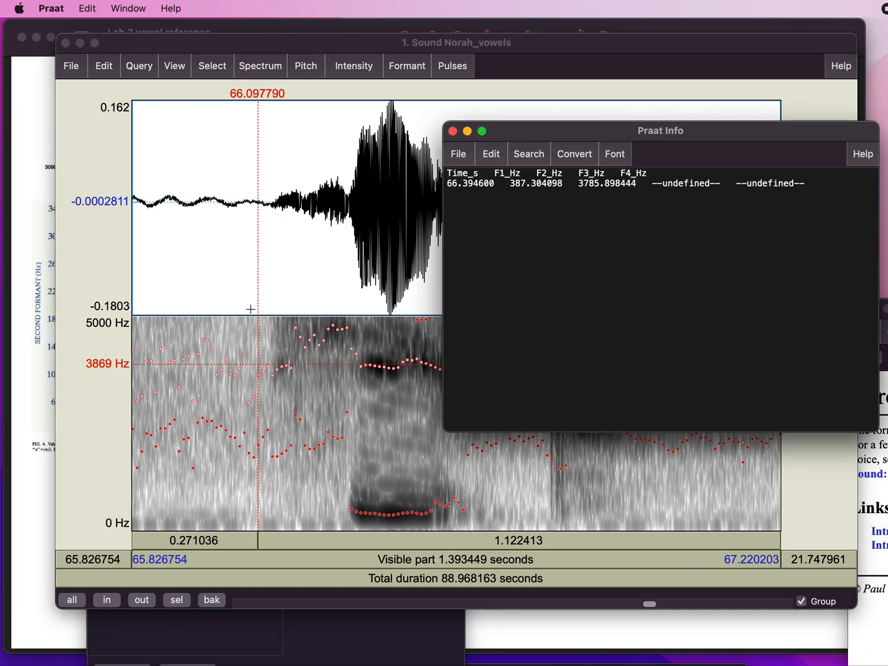
pyautogui.click(25, 381)
pyautogui.click(873, 136)
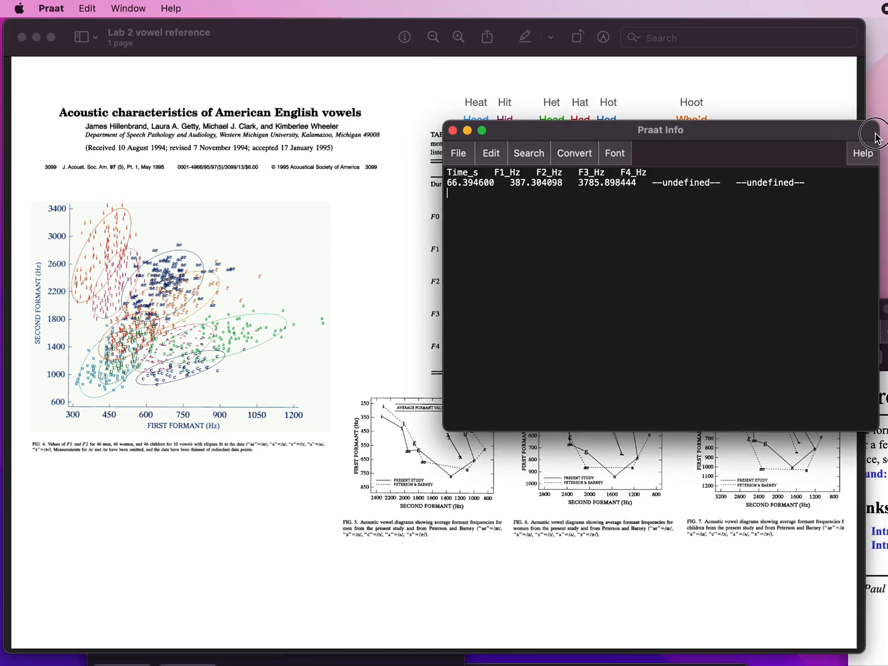
# - Reposition the formant listing clear of the F1 and F2 rows in the vowel reference table for comparison
pyautogui.moveTo(777, 131); pyautogui.dragTo(757, 370)
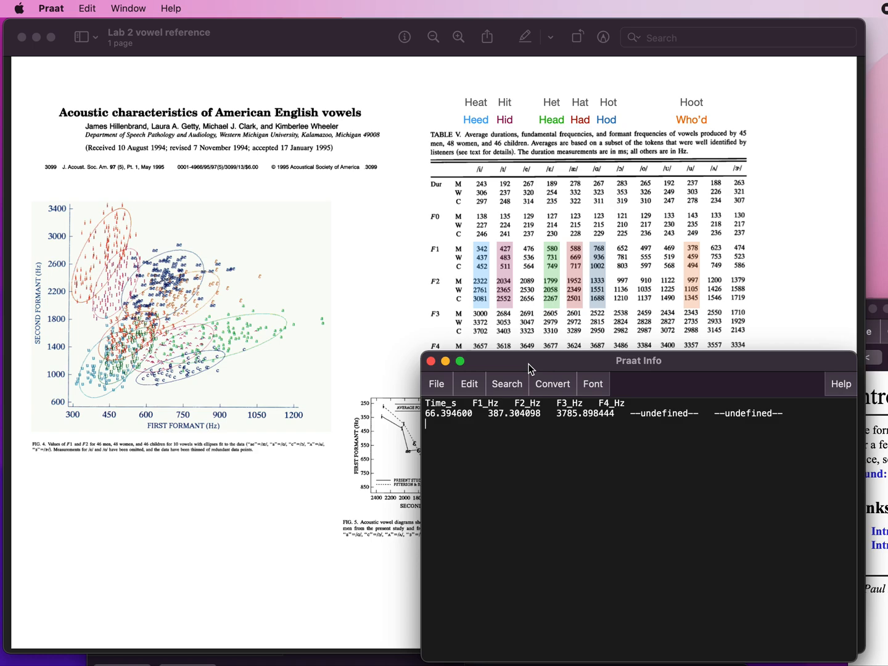
pyautogui.click(528, 369)
pyautogui.moveTo(551, 367); pyautogui.dragTo(12, 391)
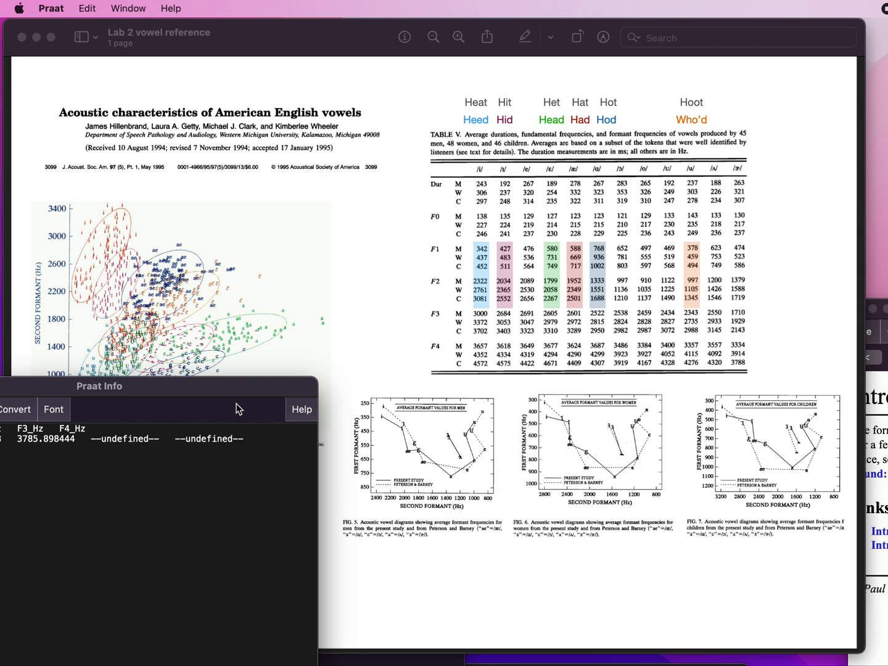
pyautogui.moveTo(224, 389); pyautogui.dragTo(356, 325)
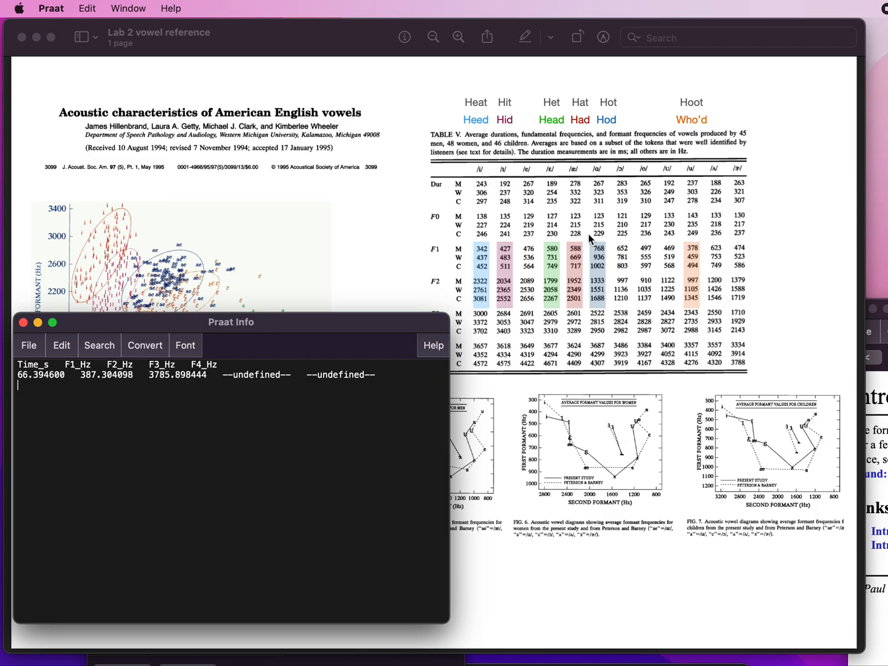
# - Return to the Norah_vowels sound editor in Praat and hide the formant tracks on the spectrogram
pyautogui.press('super+Tab')
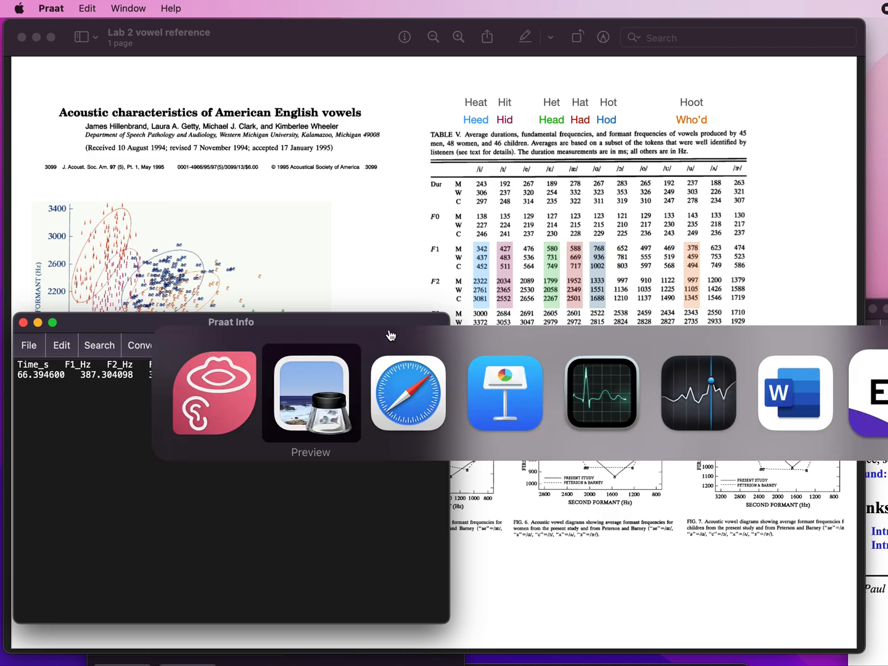
pyautogui.click(193, 394)
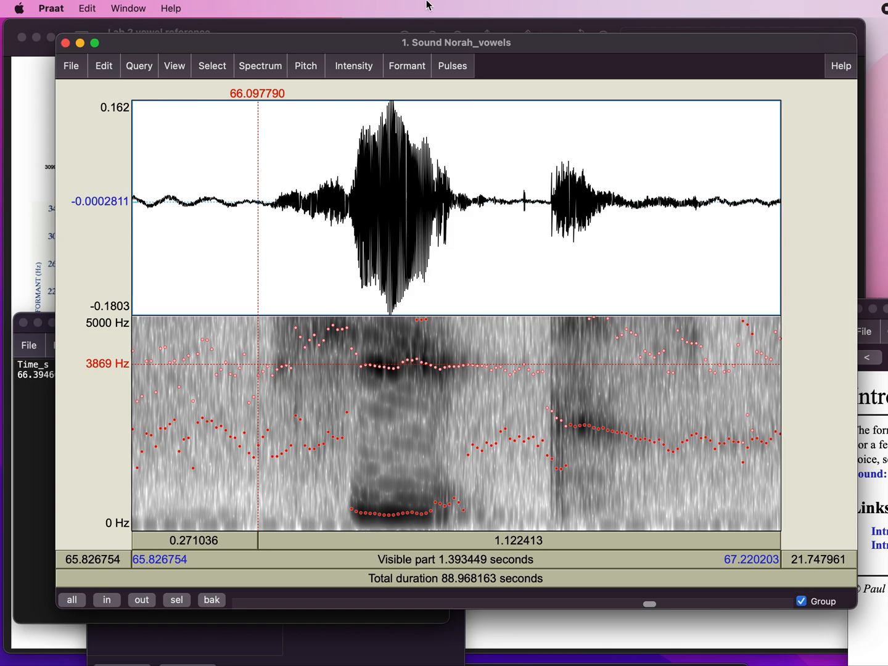
pyautogui.click(414, 64)
pyautogui.click(415, 86)
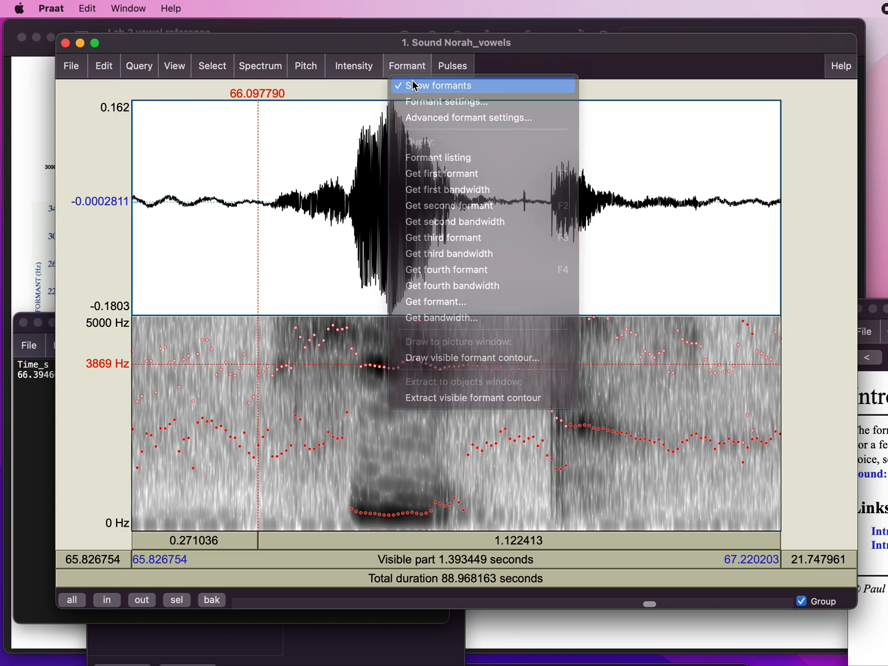